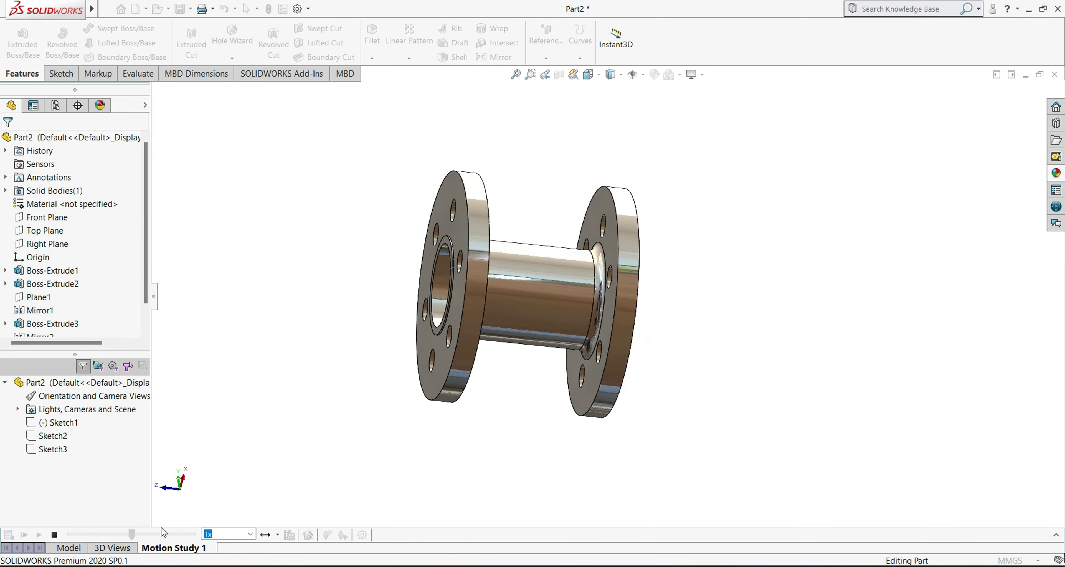
{"action": "left_click", "coordinate": [55, 536]}
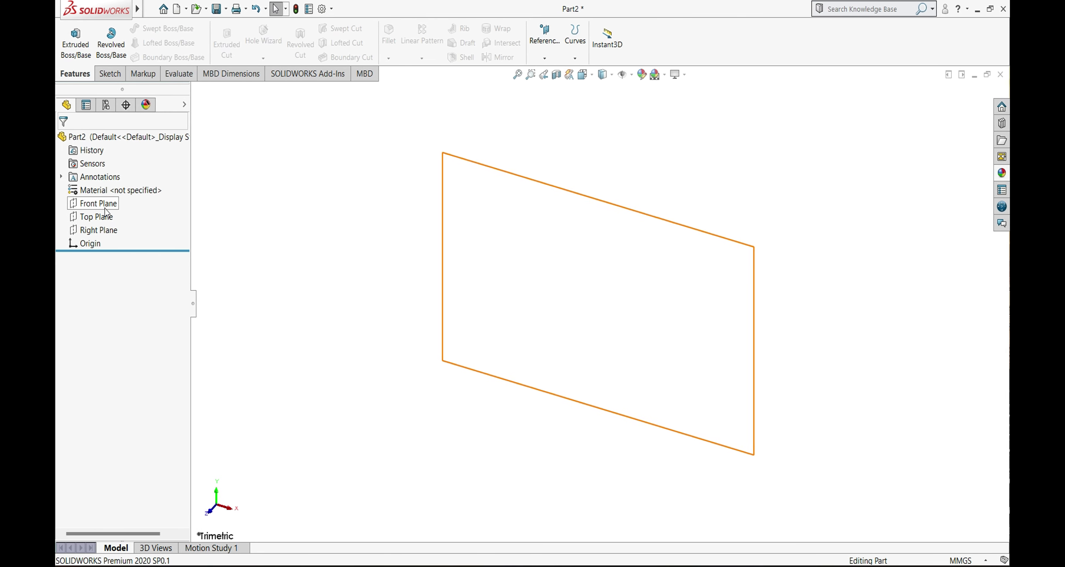
- Start a new sketch on the Front Plane, viewed normal to it
{"action": "left_click", "coordinate": [101, 202]}
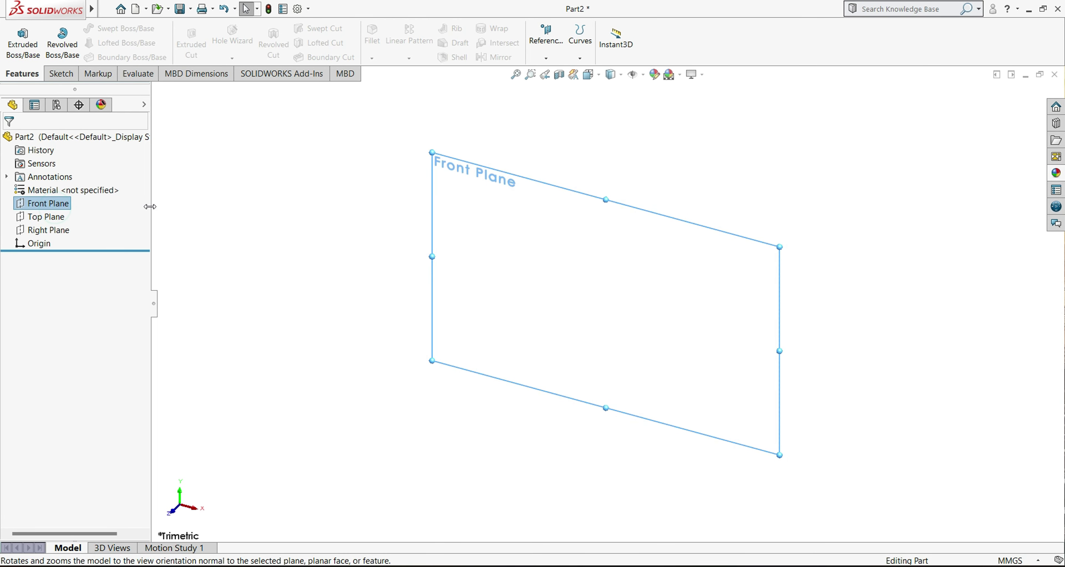
{"action": "left_click", "coordinate": [104, 203]}
{"action": "left_click", "coordinate": [67, 192]}
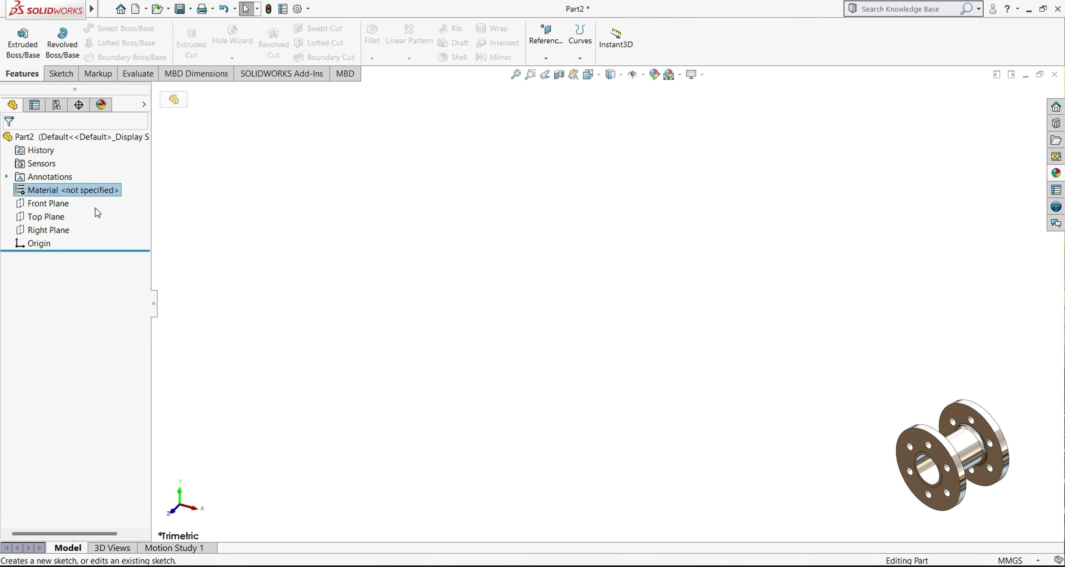
{"action": "left_click", "coordinate": [67, 203]}
{"action": "left_click", "coordinate": [66, 187]}
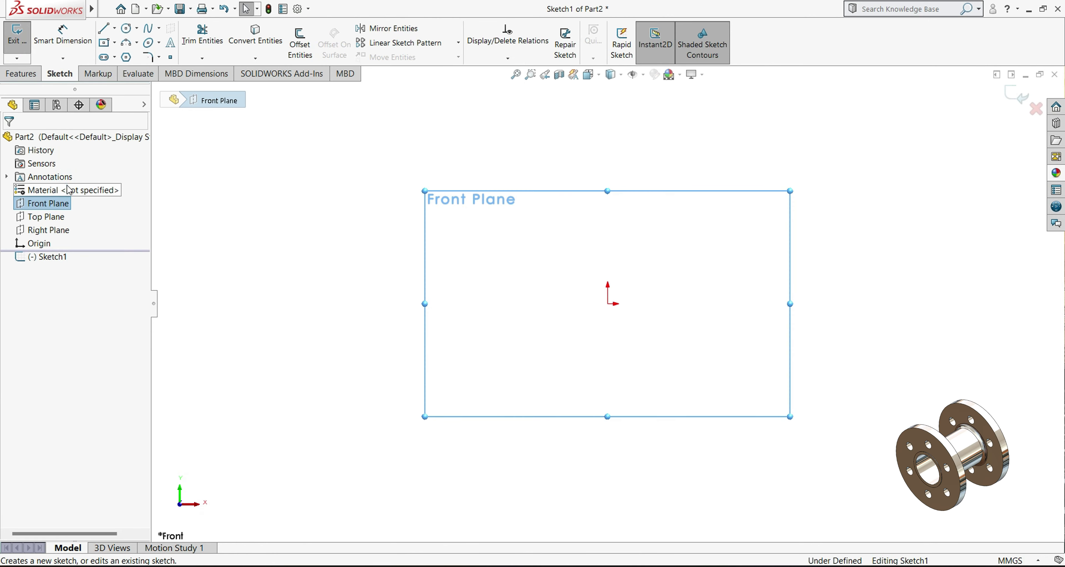
- Sketch a circle about 108 mm in diameter centred on the origin
{"action": "left_click", "coordinate": [127, 28]}
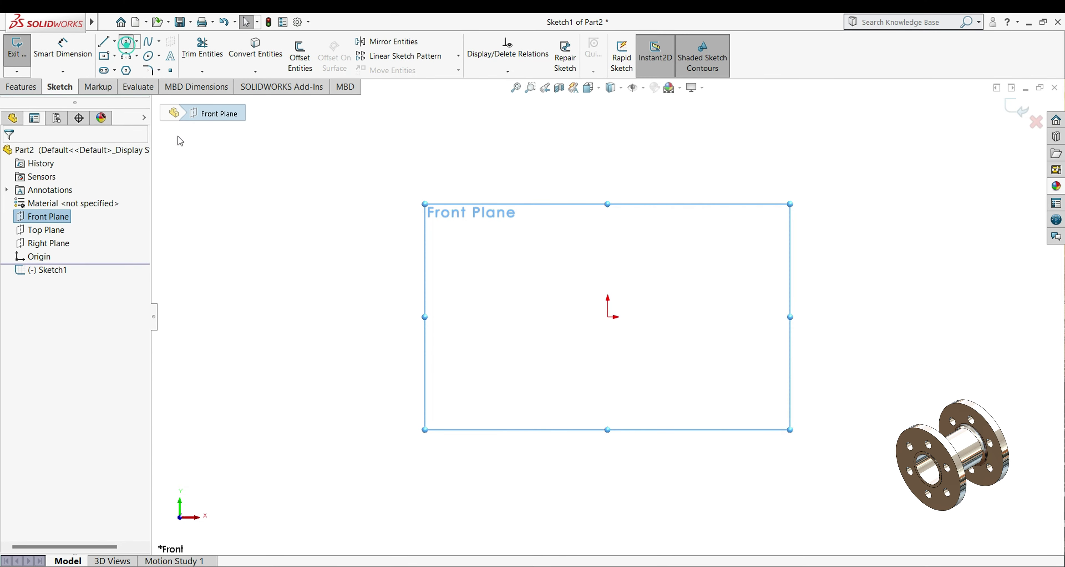
{"action": "left_click", "coordinate": [607, 317]}
{"action": "left_click", "coordinate": [704, 371]}
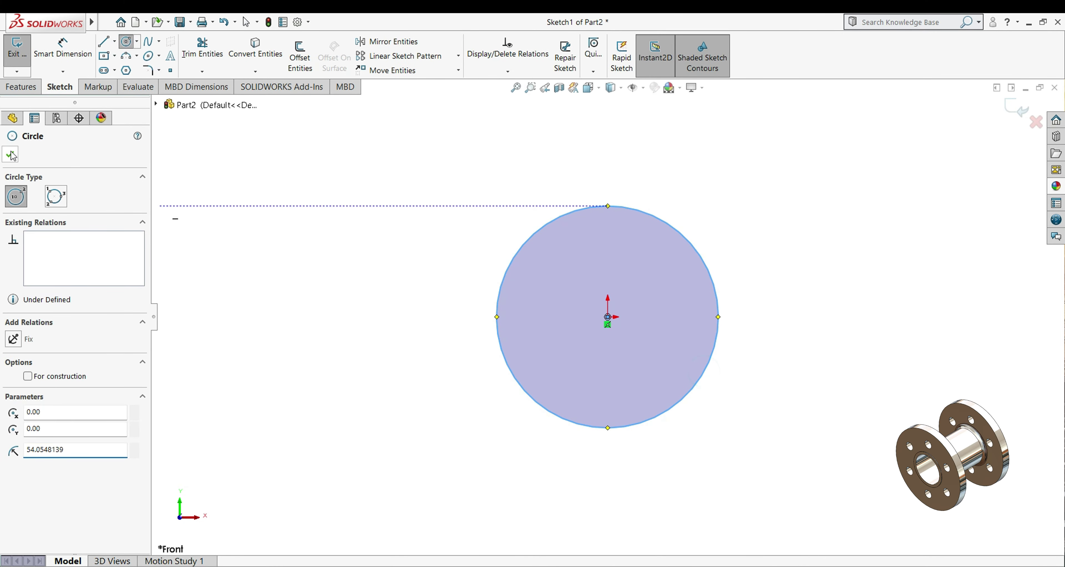
- Dimension the circle's diameter and set it to 300 mm
{"action": "left_click", "coordinate": [62, 50]}
{"action": "left_click", "coordinate": [503, 362]}
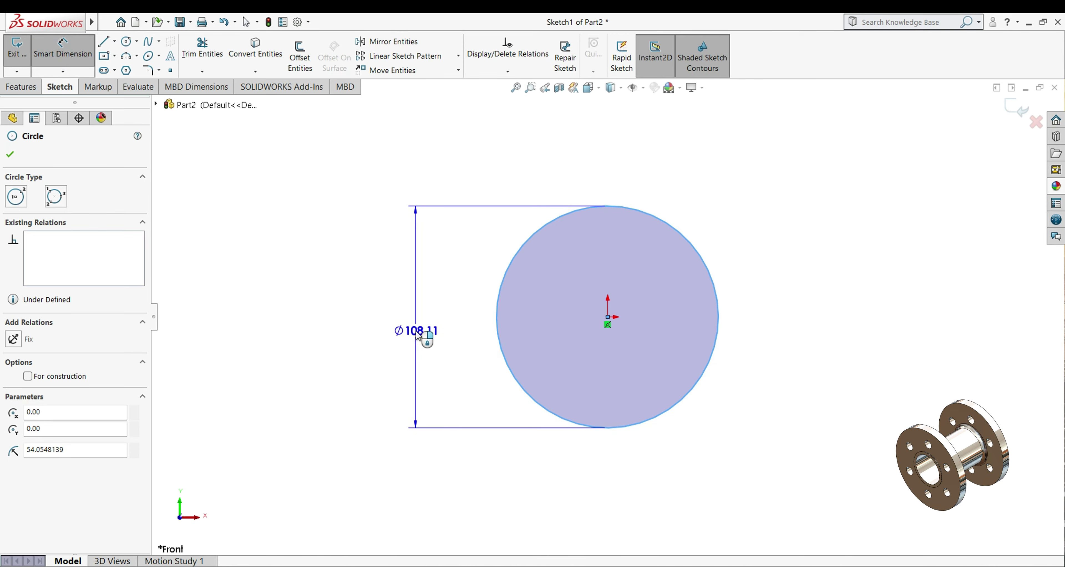
{"action": "left_click", "coordinate": [416, 331]}
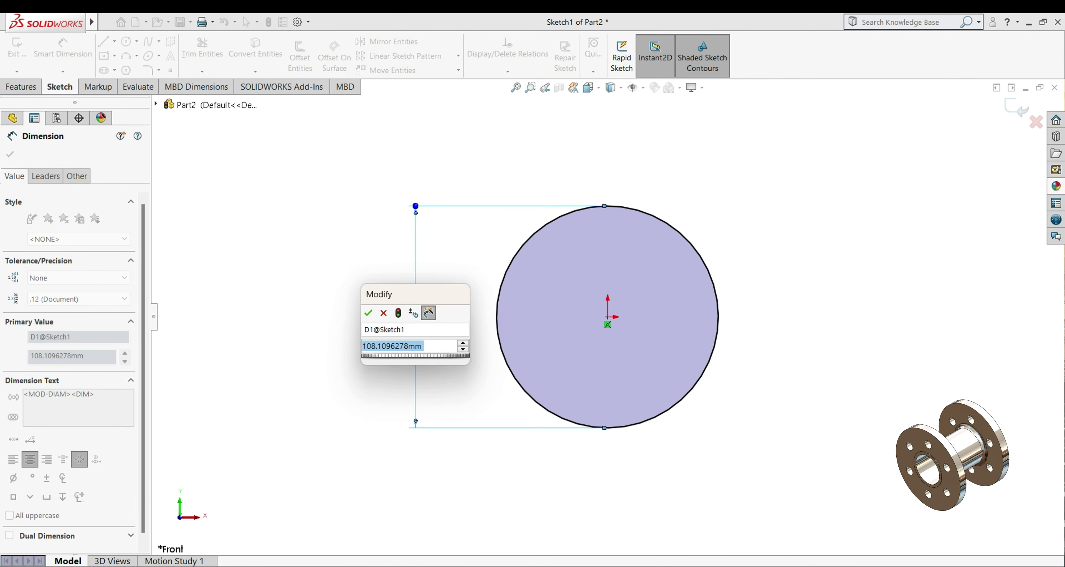
{"action": "type", "text": "300"}
{"action": "left_click", "coordinate": [368, 313]}
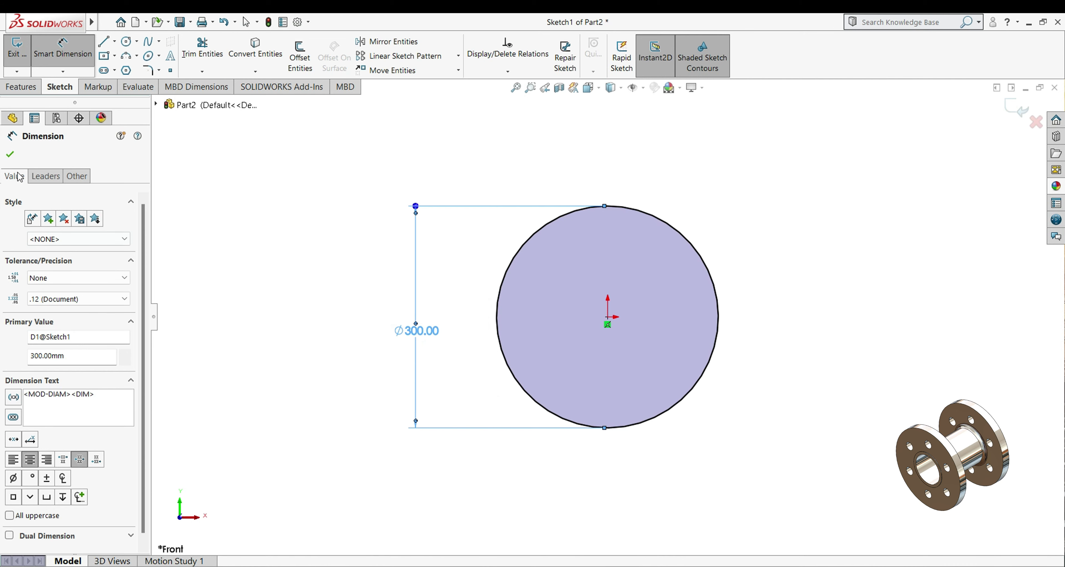
{"action": "left_click", "coordinate": [17, 157]}
- Sketch a construction circle about 205 mm in diameter centred on the origin, inside the 300 mm circle
{"action": "left_click", "coordinate": [126, 45]}
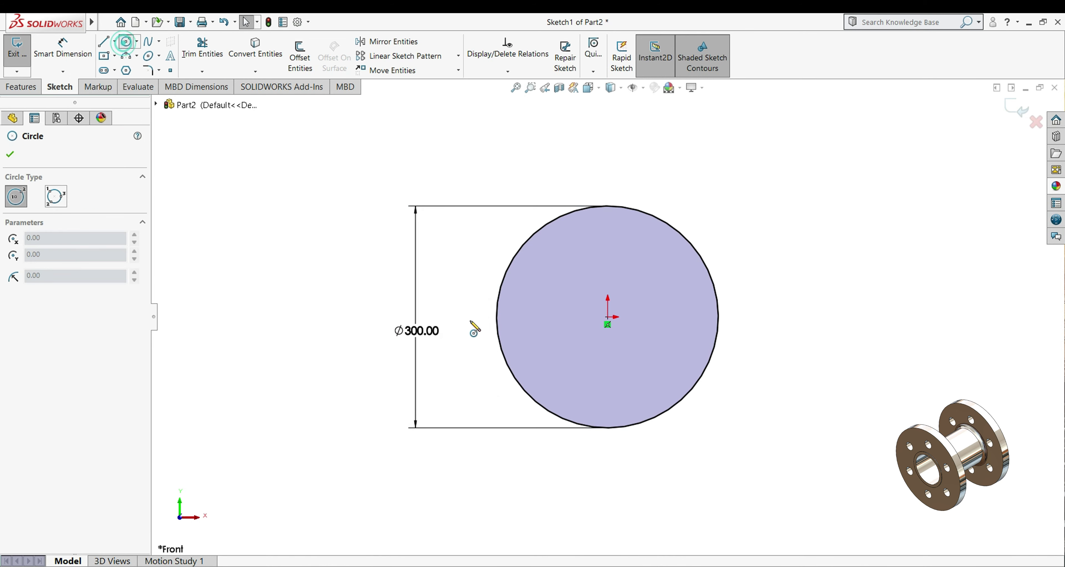
{"action": "left_click", "coordinate": [607, 324]}
{"action": "left_click", "coordinate": [630, 390]}
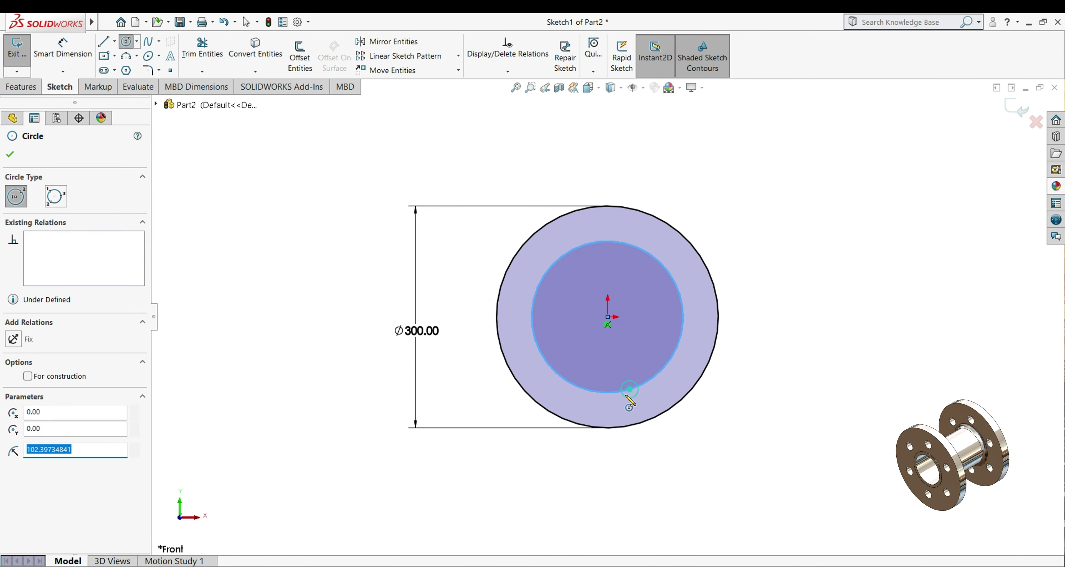
{"action": "left_click", "coordinate": [28, 376]}
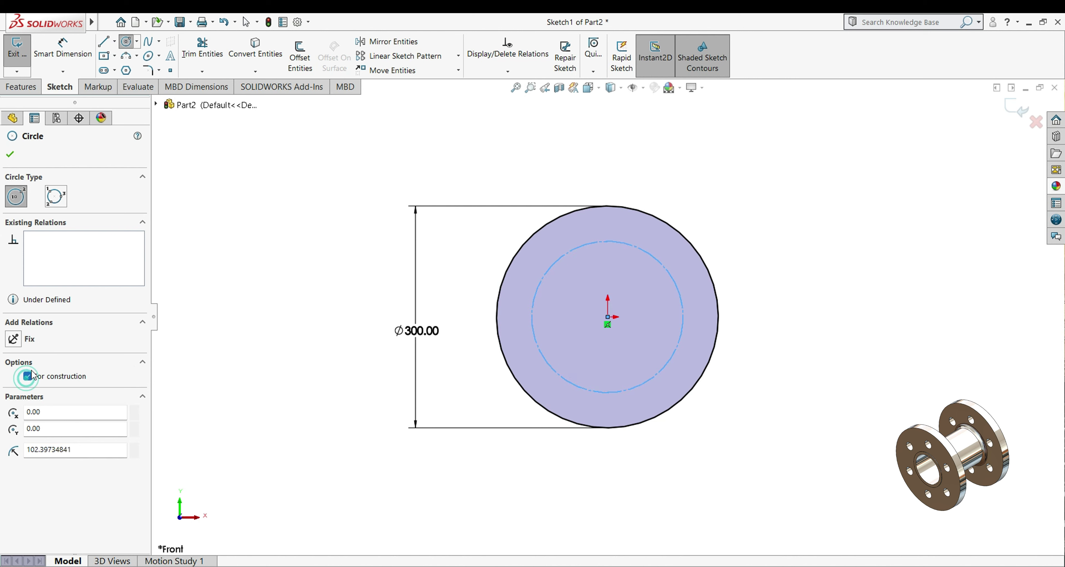
{"action": "left_click", "coordinate": [11, 154]}
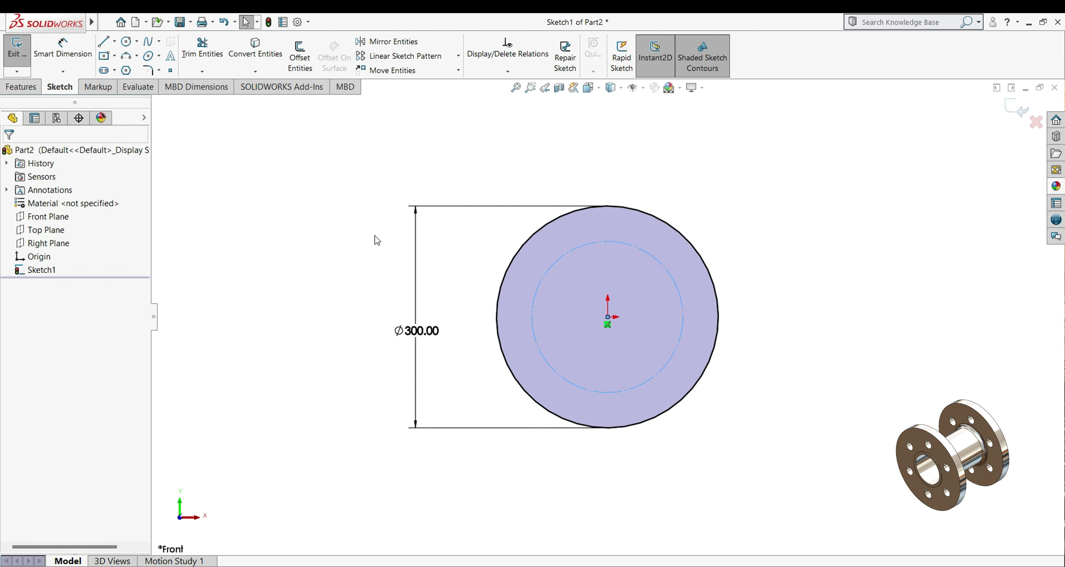
- Dimension the construction circle's diameter and set it to 200 mm
{"action": "left_click", "coordinate": [62, 49]}
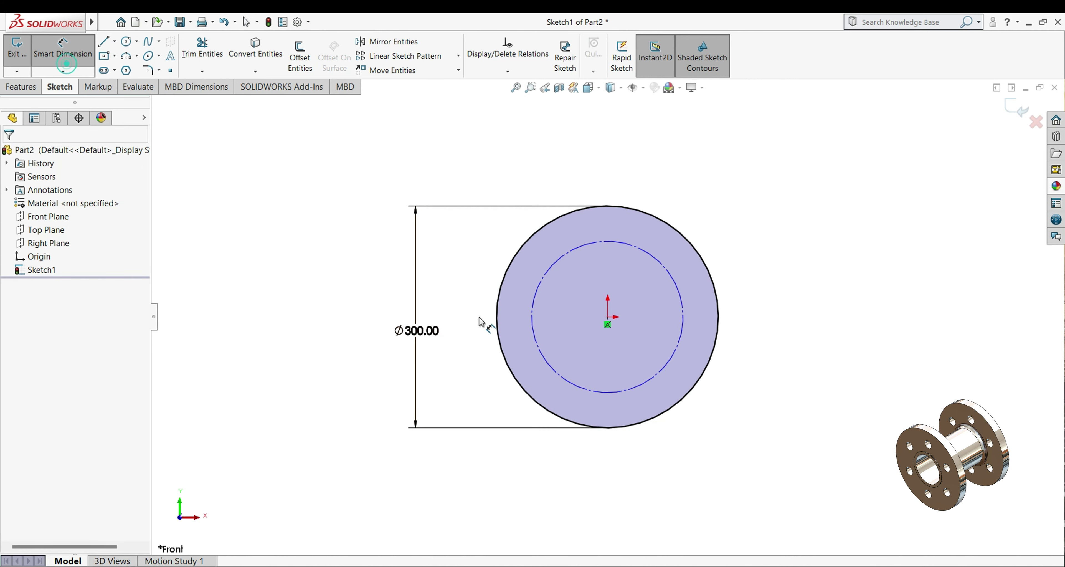
{"action": "left_click", "coordinate": [535, 332]}
{"action": "left_click", "coordinate": [824, 308]}
{"action": "type", "text": "20"}
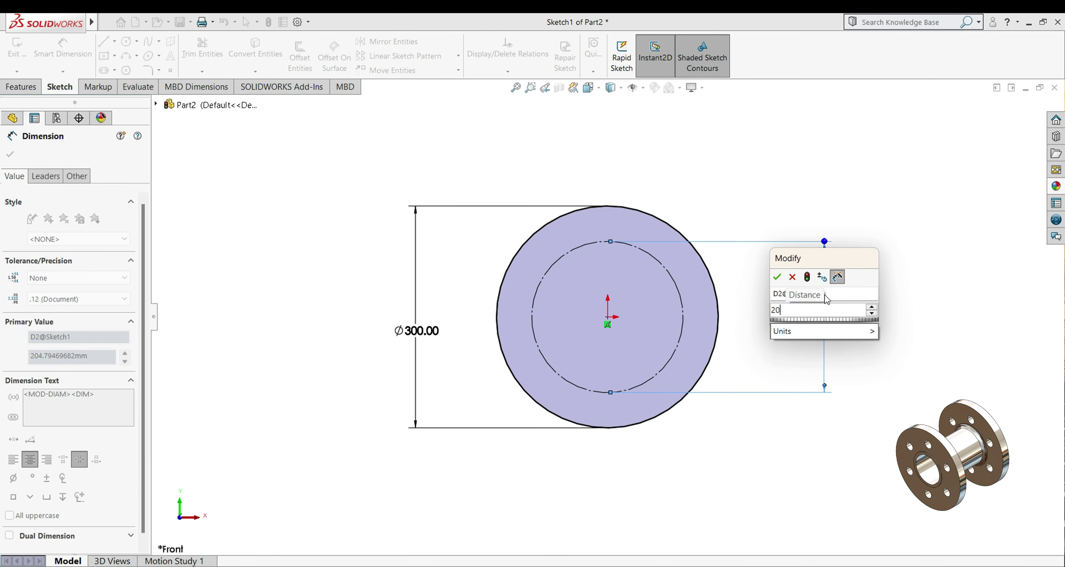
{"action": "type", "text": "0"}
{"action": "key", "text": "Return"}
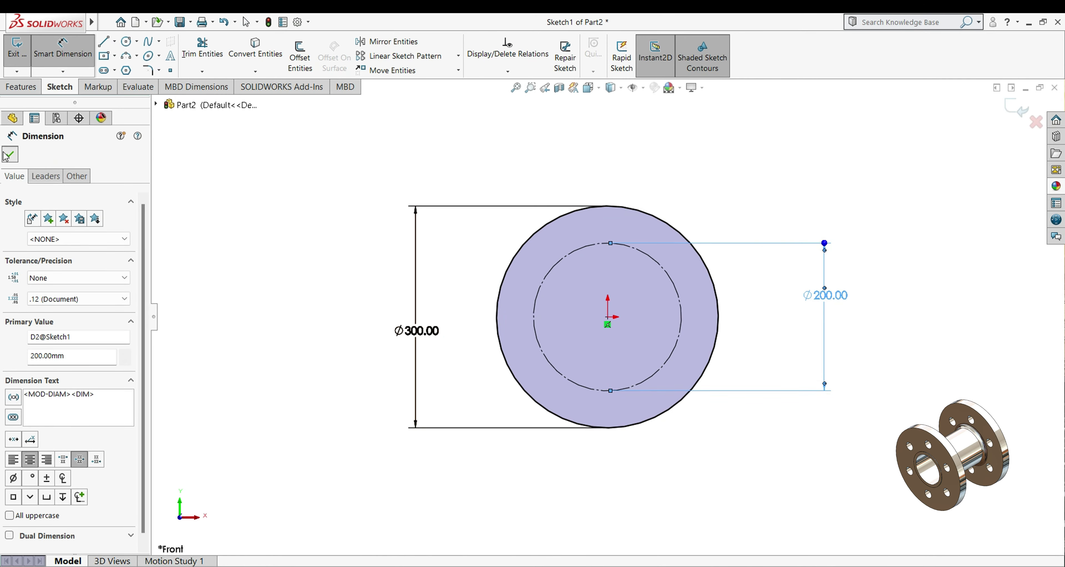
{"action": "left_click", "coordinate": [10, 154]}
- Sketch a bolt hole circle about 38 mm in diameter, centred on the top quadrant of the construction circle
{"action": "left_click", "coordinate": [126, 41]}
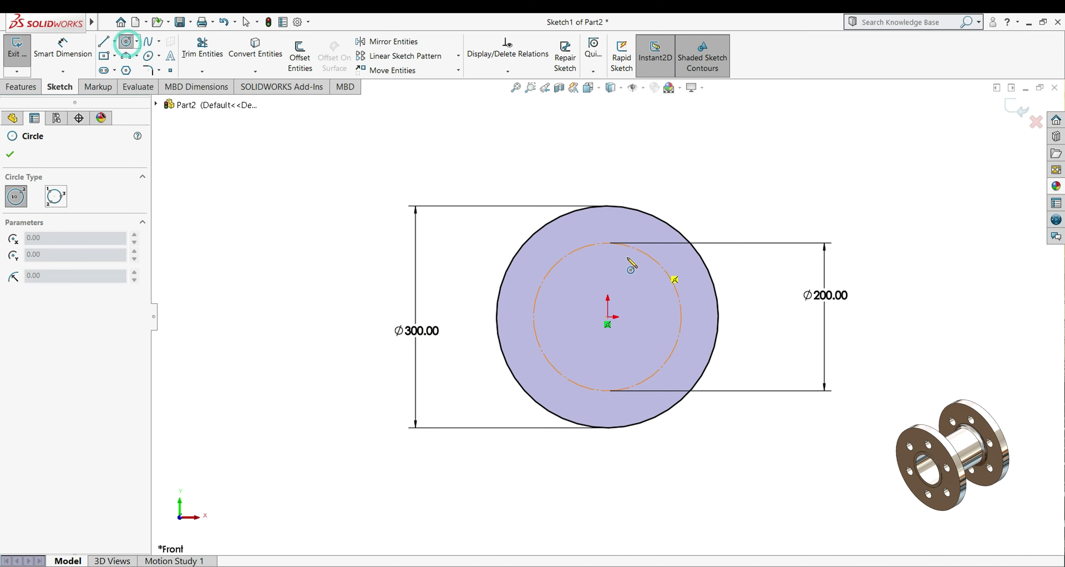
{"action": "left_click", "coordinate": [608, 243]}
{"action": "left_click", "coordinate": [617, 252]}
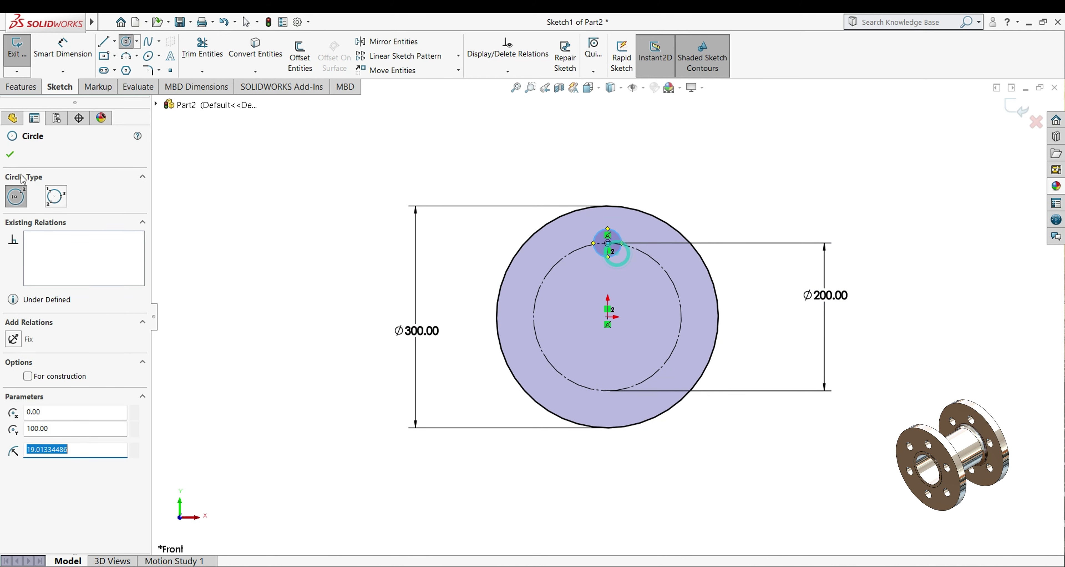
{"action": "left_click", "coordinate": [10, 155]}
- Dimension the bolt hole circle's diameter and set it to 30 mm
{"action": "left_click", "coordinate": [63, 47]}
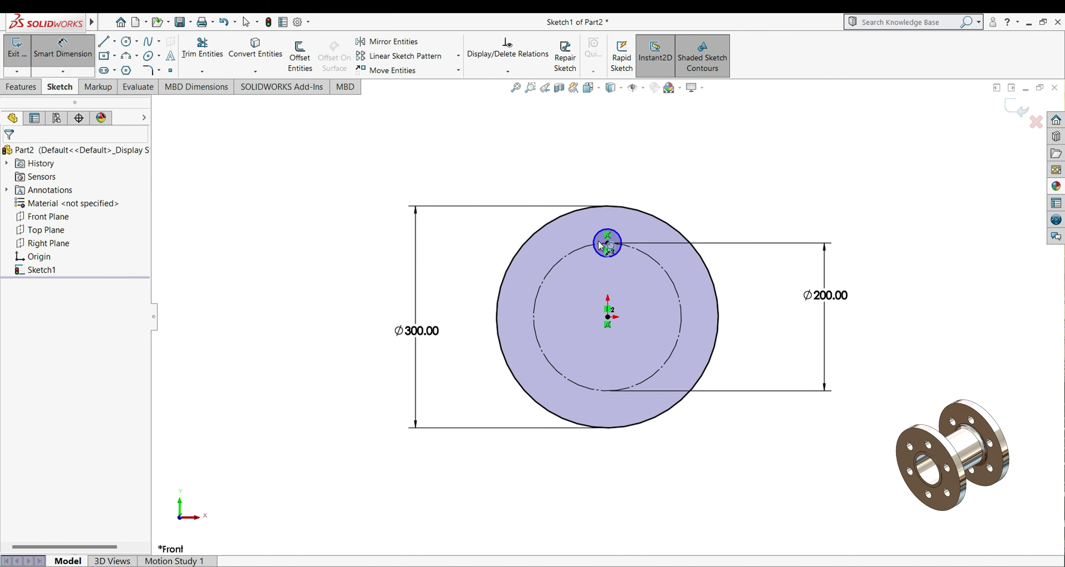
{"action": "left_click", "coordinate": [695, 187]}
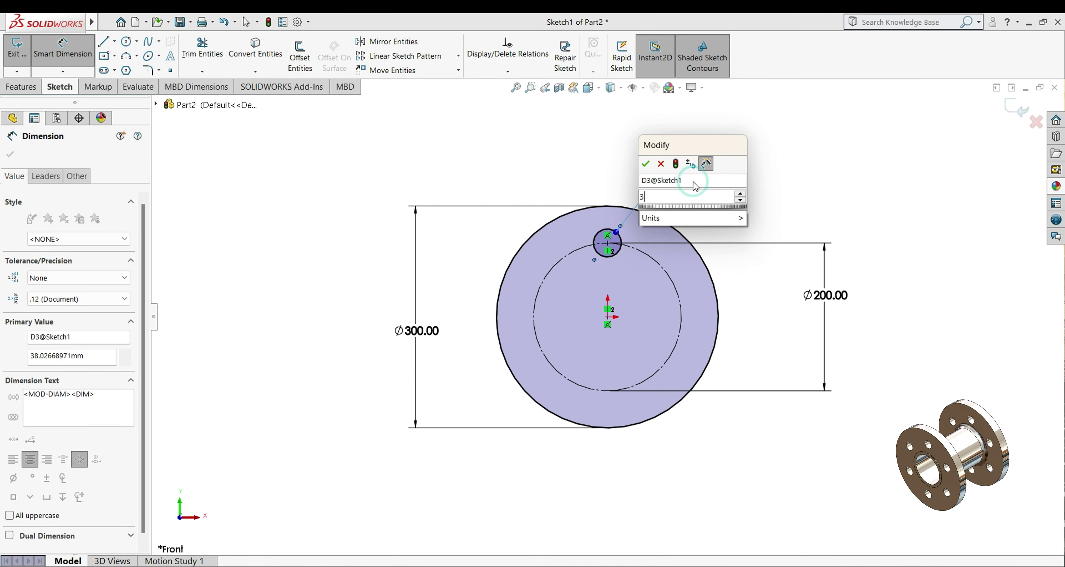
{"action": "type", "text": "30"}
{"action": "key", "text": "Return"}
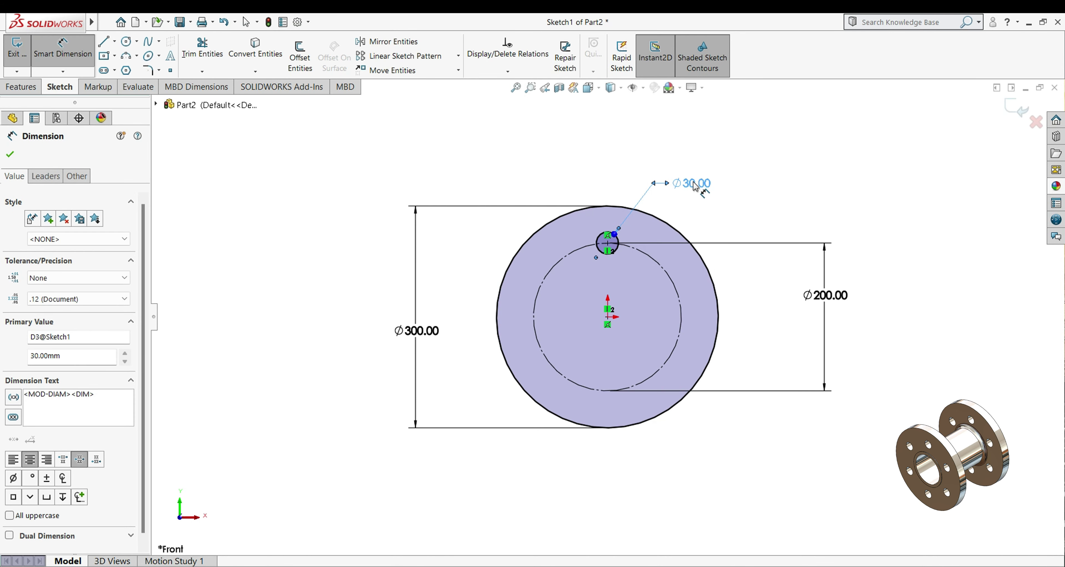
{"action": "left_click", "coordinate": [10, 154]}
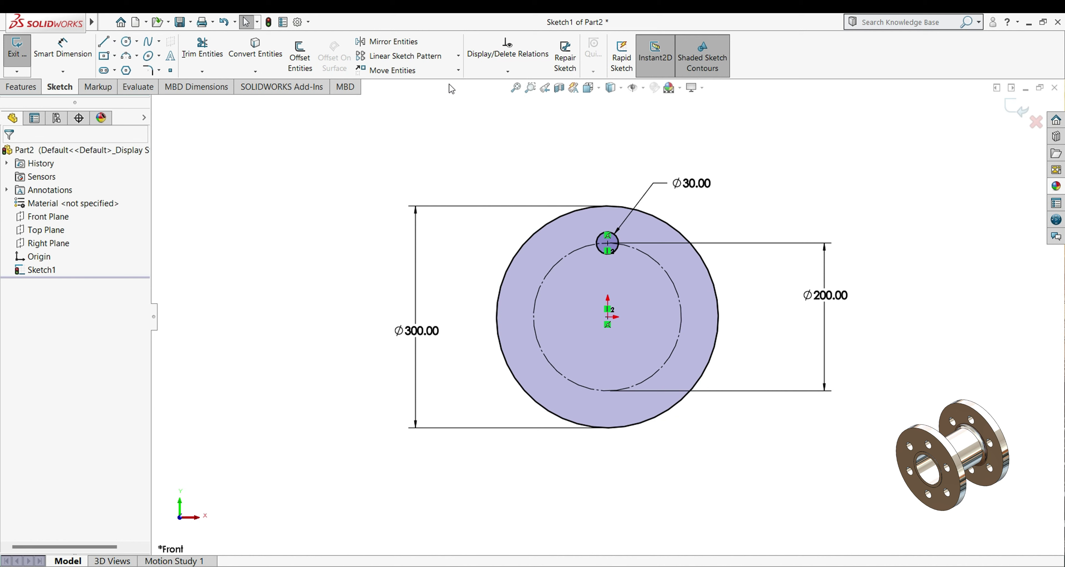
- Create a circular sketch pattern of the 30 mm hole around the origin with 6 equally spaced instances over 360 degrees
{"action": "left_click", "coordinate": [458, 56]}
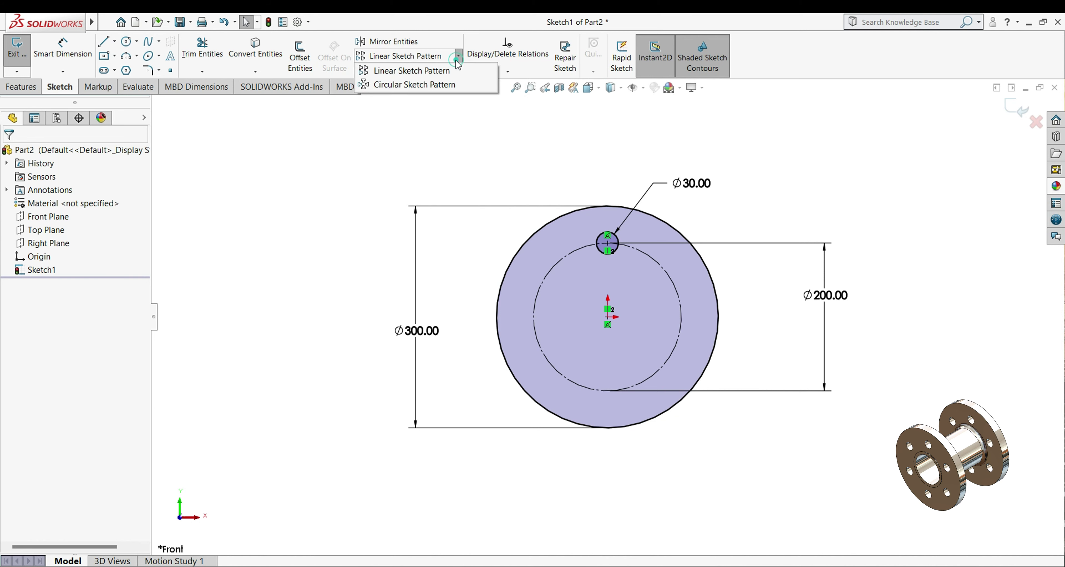
{"action": "left_click", "coordinate": [413, 88]}
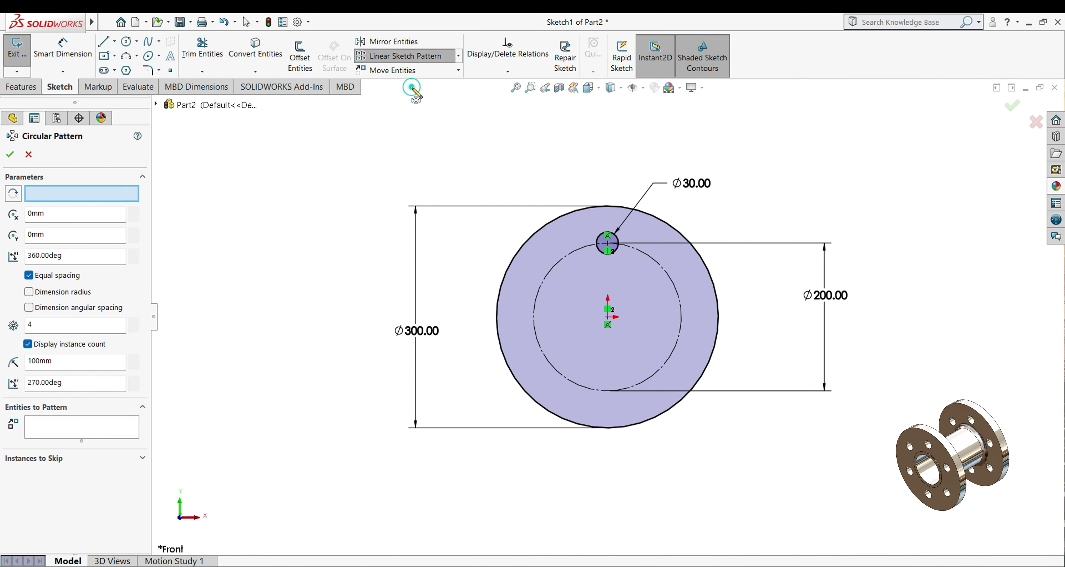
{"action": "left_click", "coordinate": [598, 243]}
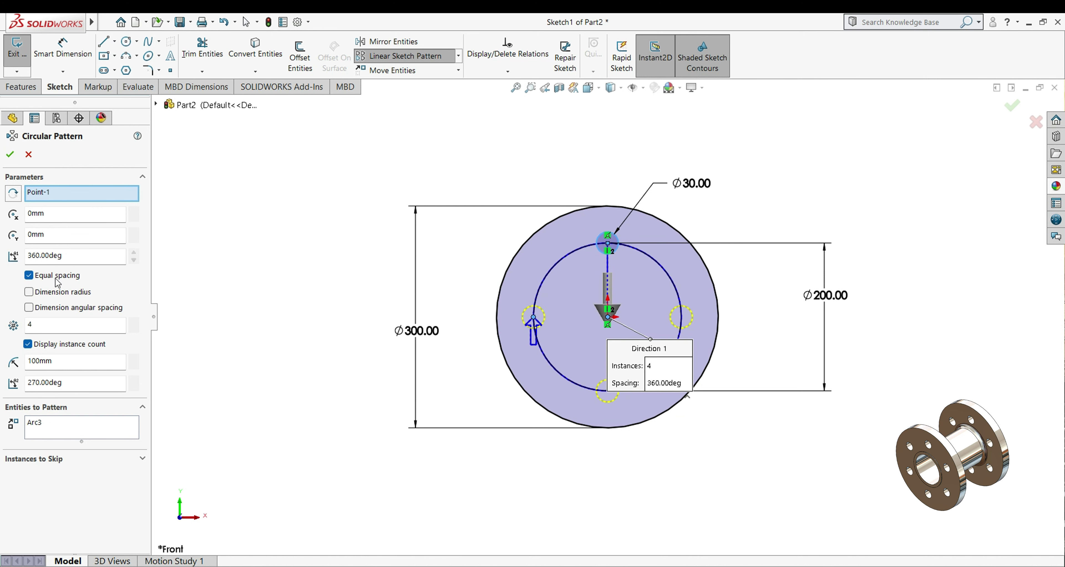
{"action": "left_click", "coordinate": [70, 329]}
{"action": "type", "text": "6"}
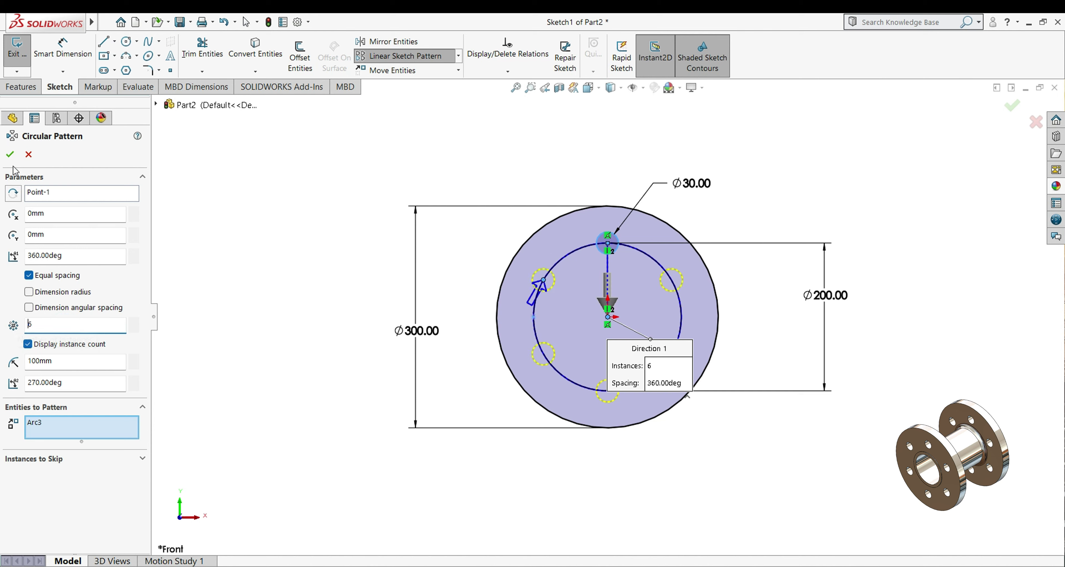
{"action": "left_click", "coordinate": [10, 154]}
- Sketch a central bore circle about 87 mm in diameter centred on the origin
{"action": "mouse_move", "coordinate": [323, 305]}
{"action": "middle_mouse_down"}
{"action": "mouse_move", "coordinate": [333, 292]}
{"action": "mouse_move", "coordinate": [310, 319]}
{"action": "middle_mouse_up"}
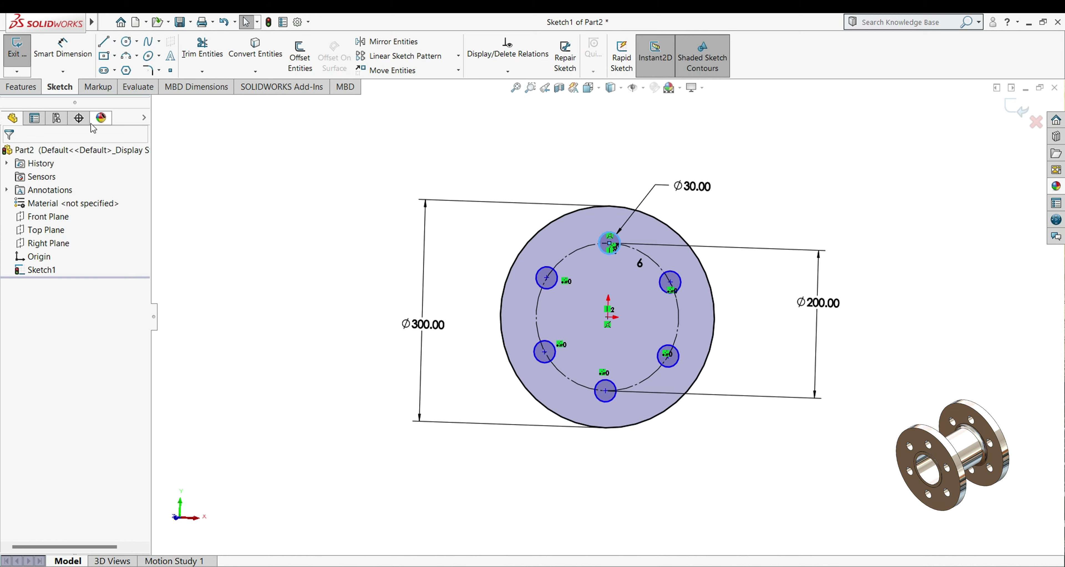
{"action": "left_click", "coordinate": [126, 41]}
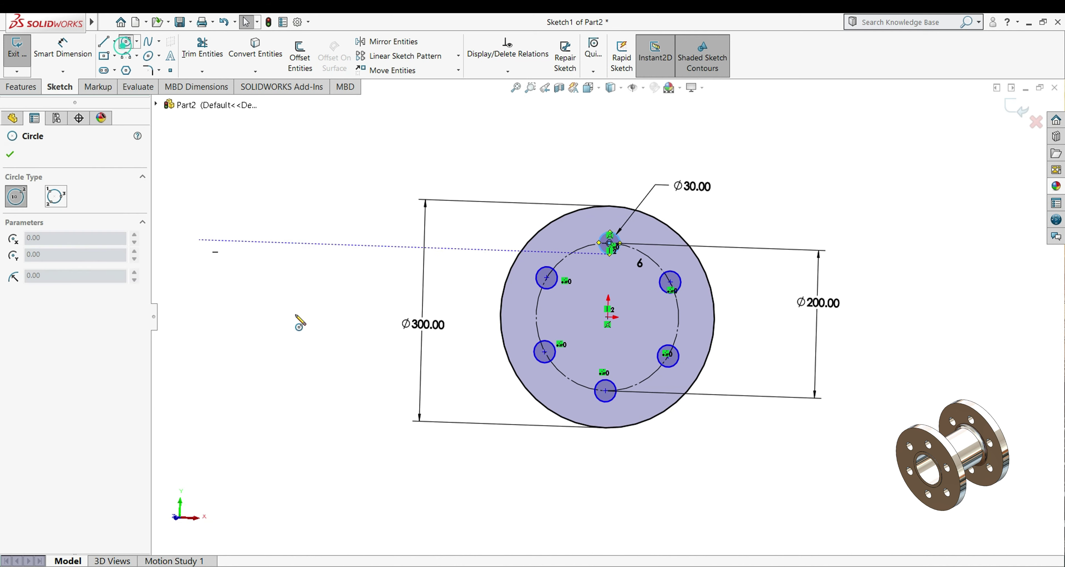
{"action": "left_click", "coordinate": [608, 316]}
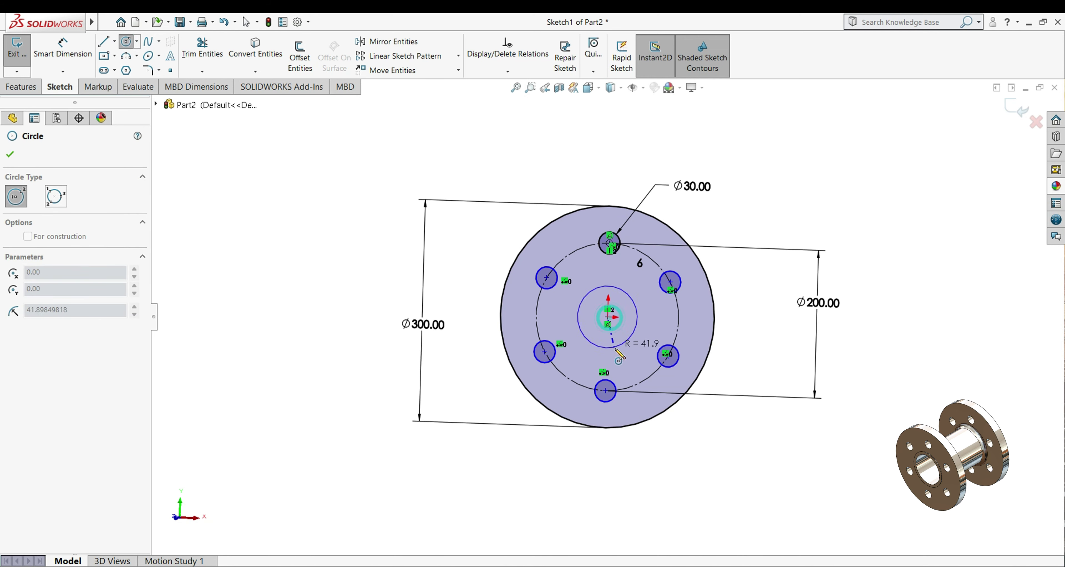
{"action": "left_click", "coordinate": [614, 349]}
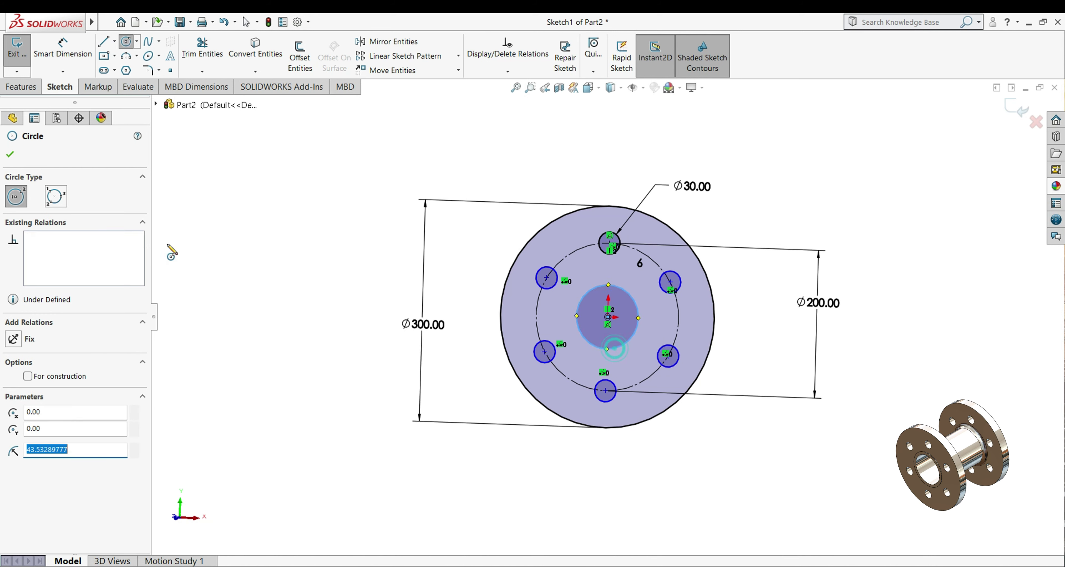
{"action": "left_click", "coordinate": [10, 154]}
- Dimension the central bore circle's diameter and set it to 110 mm
{"action": "left_click", "coordinate": [85, 68]}
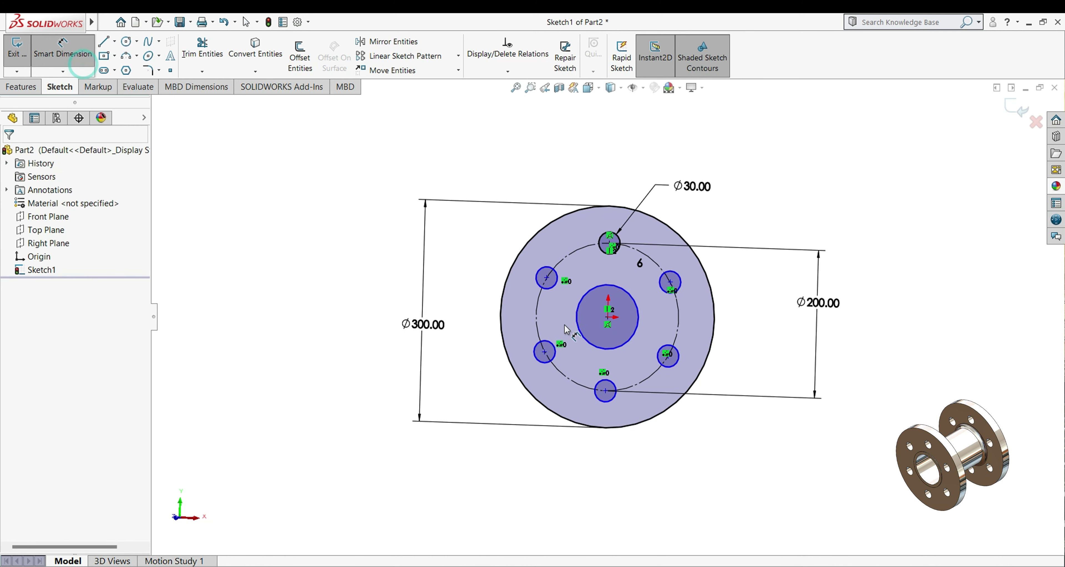
{"action": "left_click", "coordinate": [576, 327]}
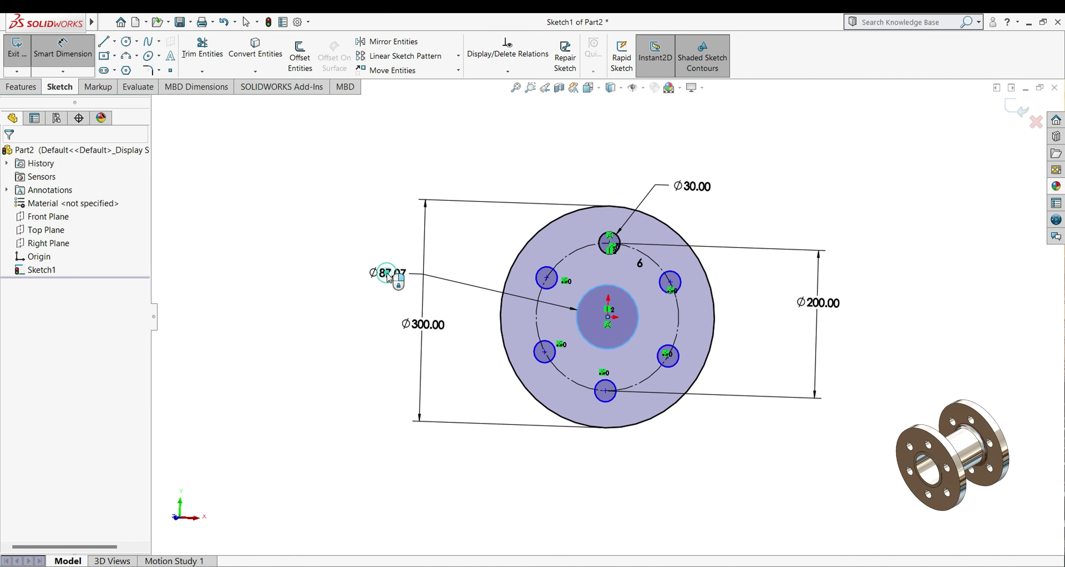
{"action": "left_click", "coordinate": [390, 275]}
{"action": "type", "text": "1"}
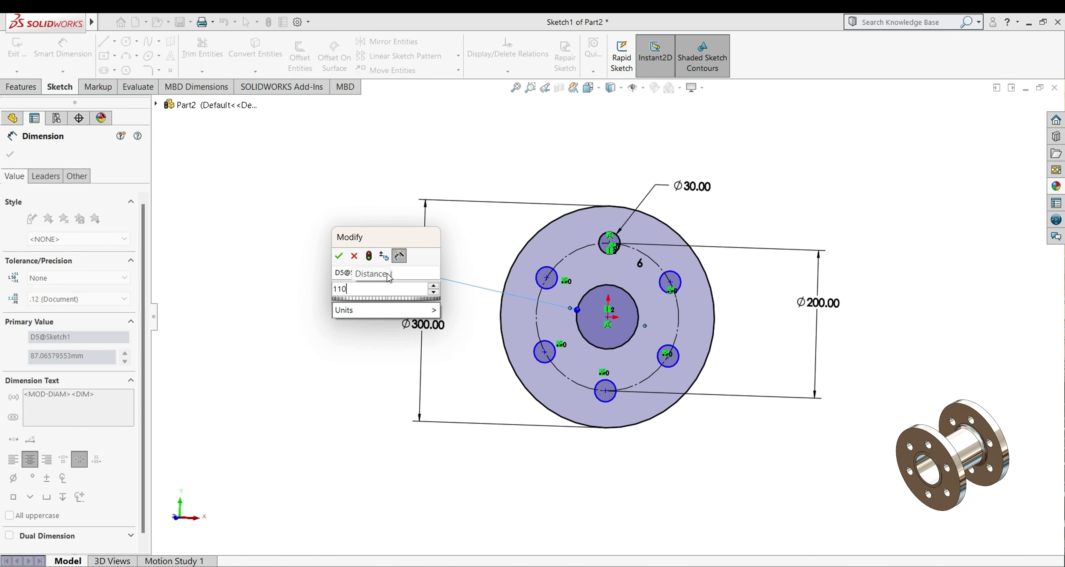
{"action": "type", "text": "10"}
{"action": "key", "text": "Return"}
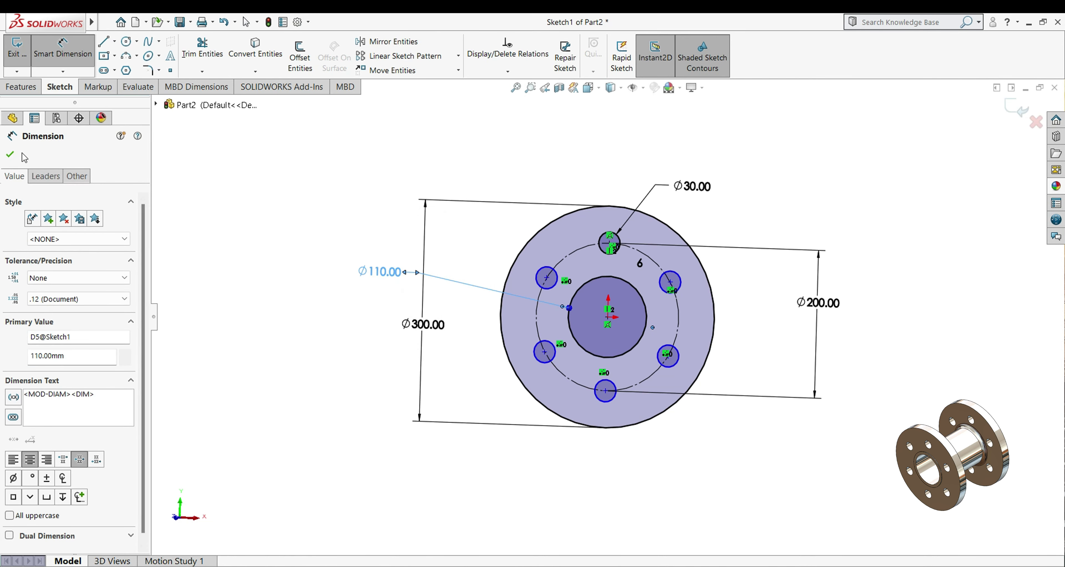
{"action": "left_click", "coordinate": [21, 155]}
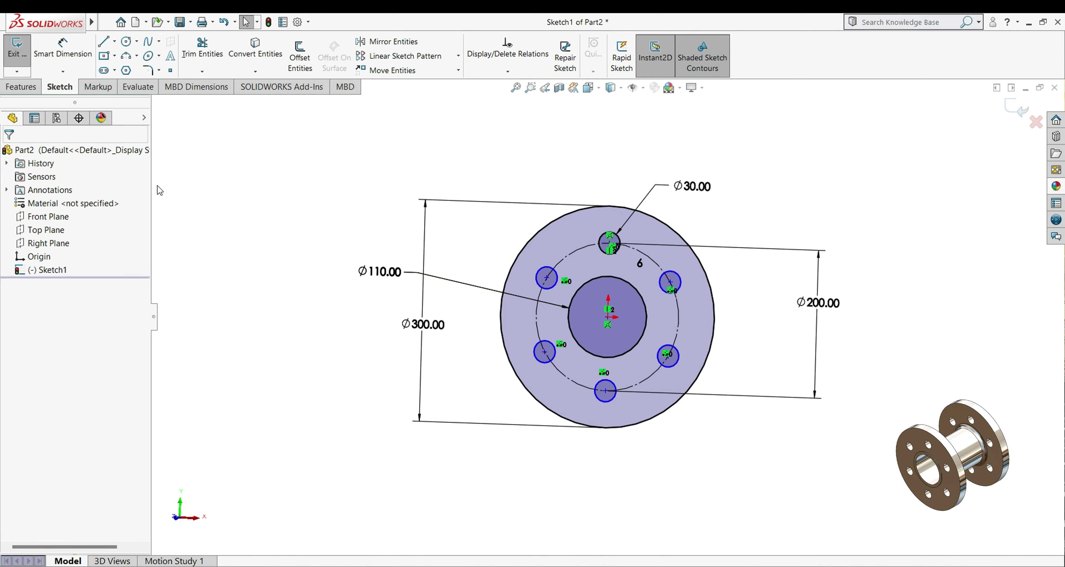
- Extrude the flange sketch as a blind boss 28 mm deep
{"action": "left_click", "coordinate": [21, 86]}
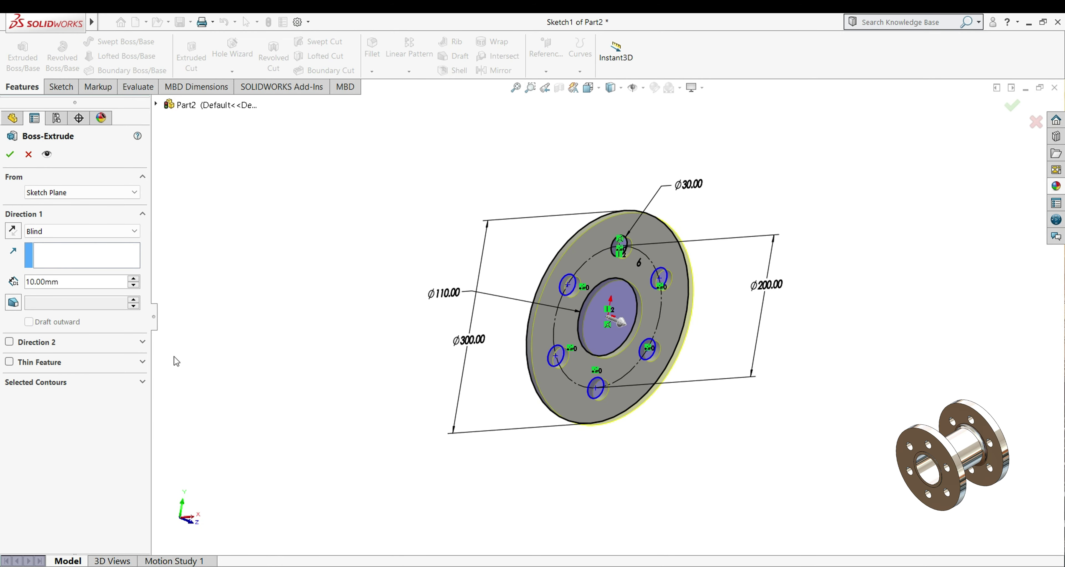
{"action": "double_click", "coordinate": [66, 283]}
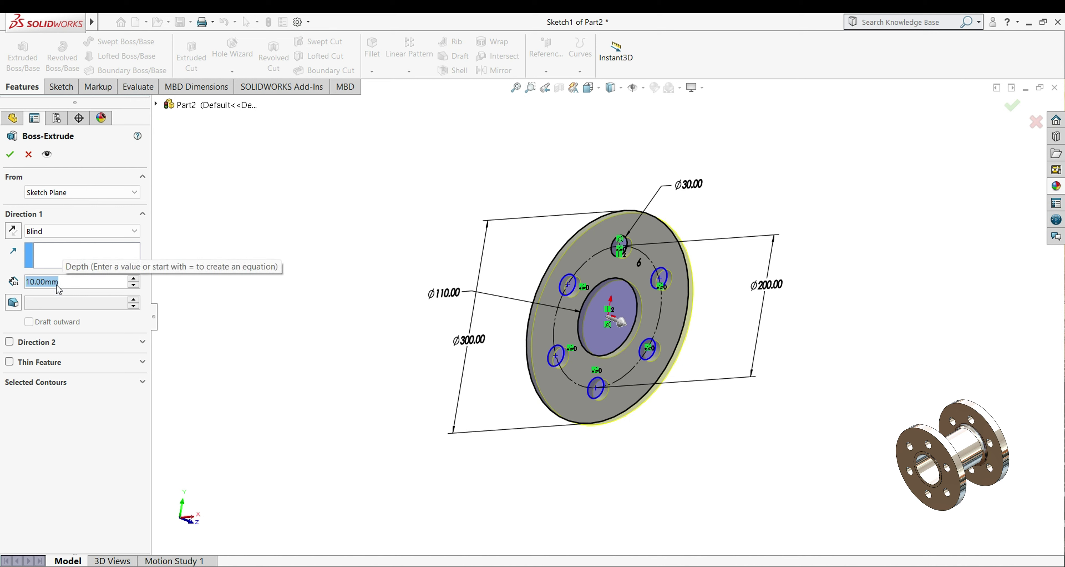
{"action": "type", "text": "28"}
{"action": "key", "text": "Return"}
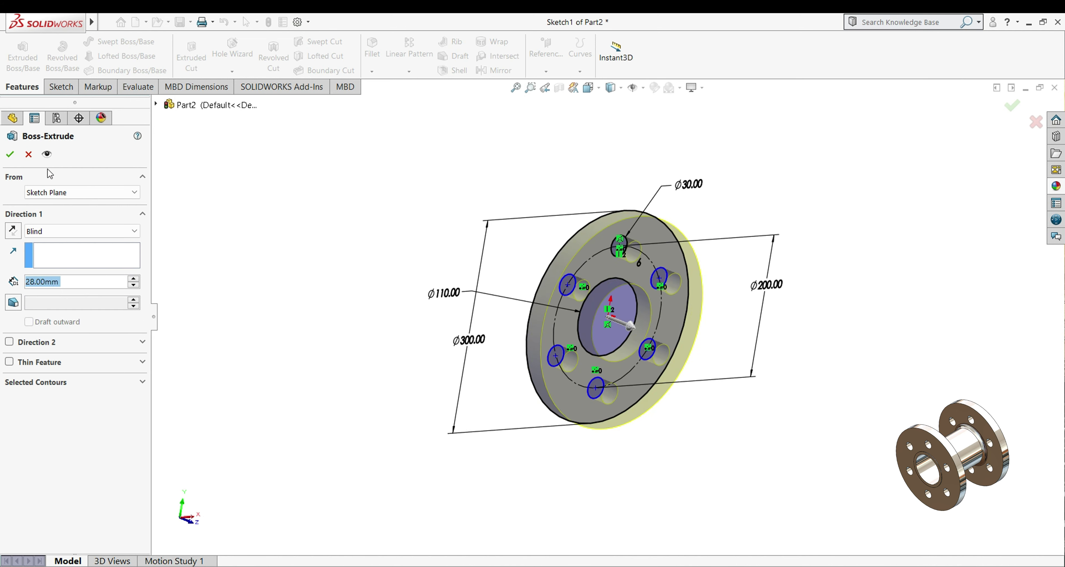
{"action": "left_click", "coordinate": [10, 154]}
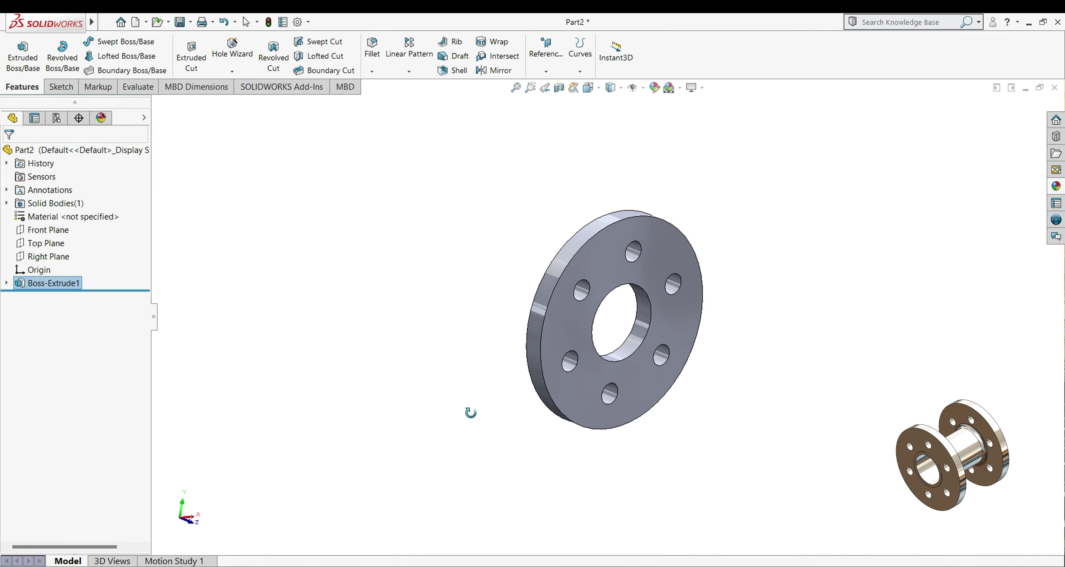
- On the flange's front face, sketch a circle about 135 mm in diameter centred on the origin and convert the bore edge into the sketch
{"action": "middle_click_drag", "start_coordinate": [469, 408], "coordinate": [412, 357]}
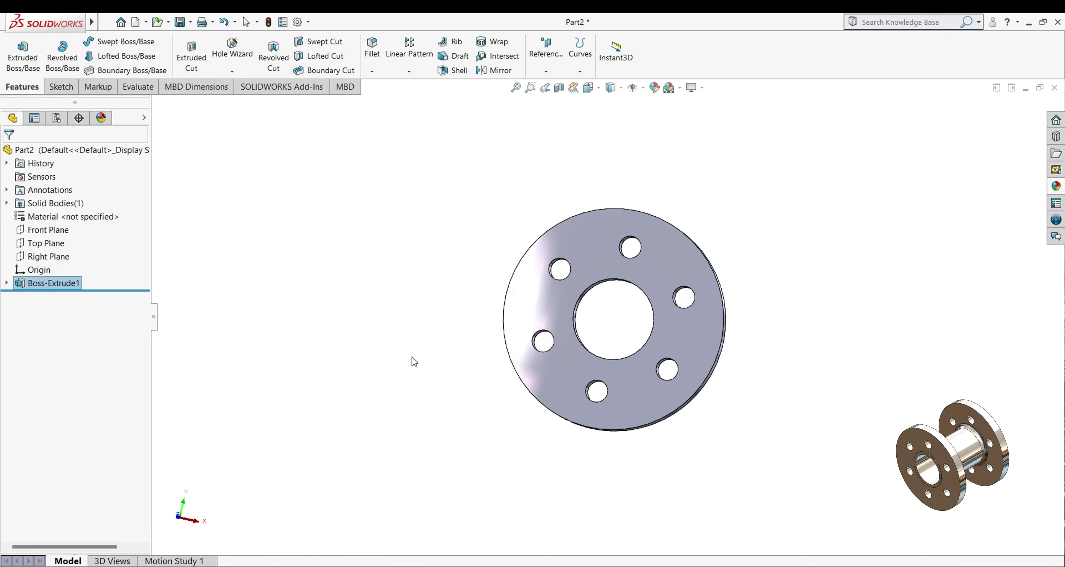
{"action": "left_click", "coordinate": [574, 363]}
{"action": "left_click", "coordinate": [624, 330]}
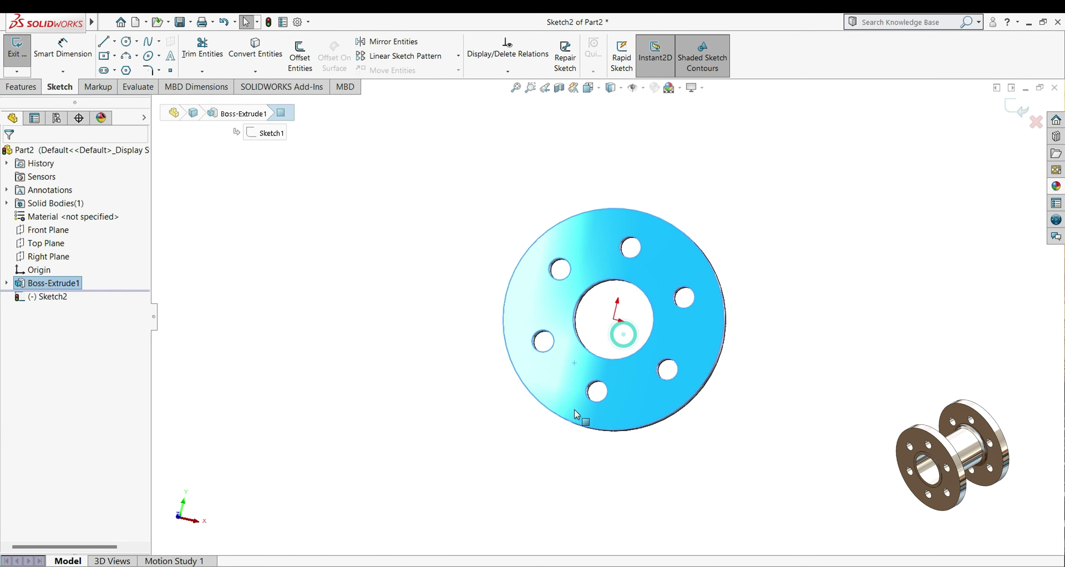
{"action": "key", "text": "space"}
{"action": "left_click", "coordinate": [342, 532]}
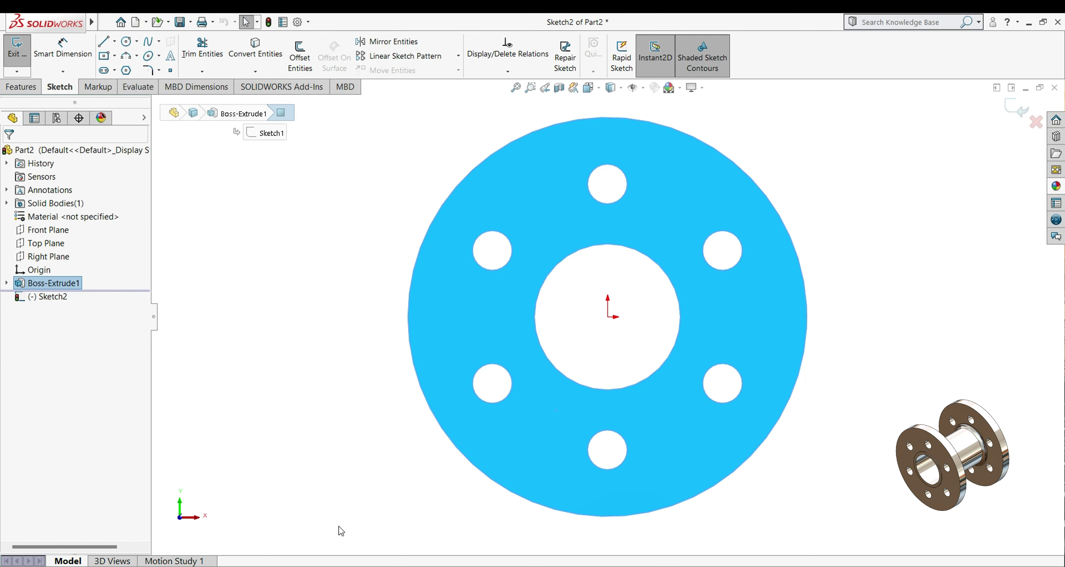
{"action": "left_click", "coordinate": [127, 46]}
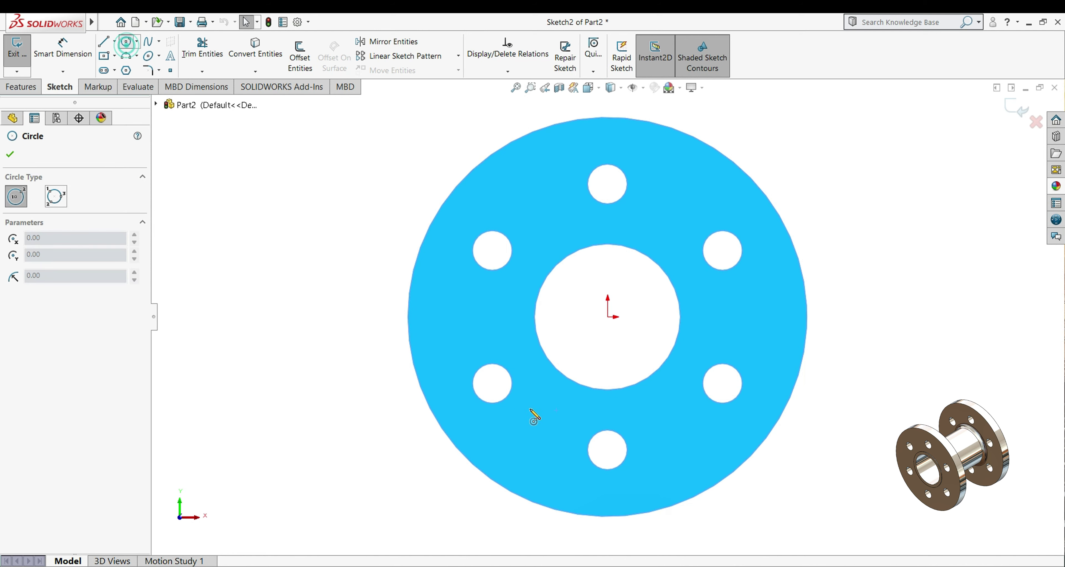
{"action": "left_click", "coordinate": [607, 317]}
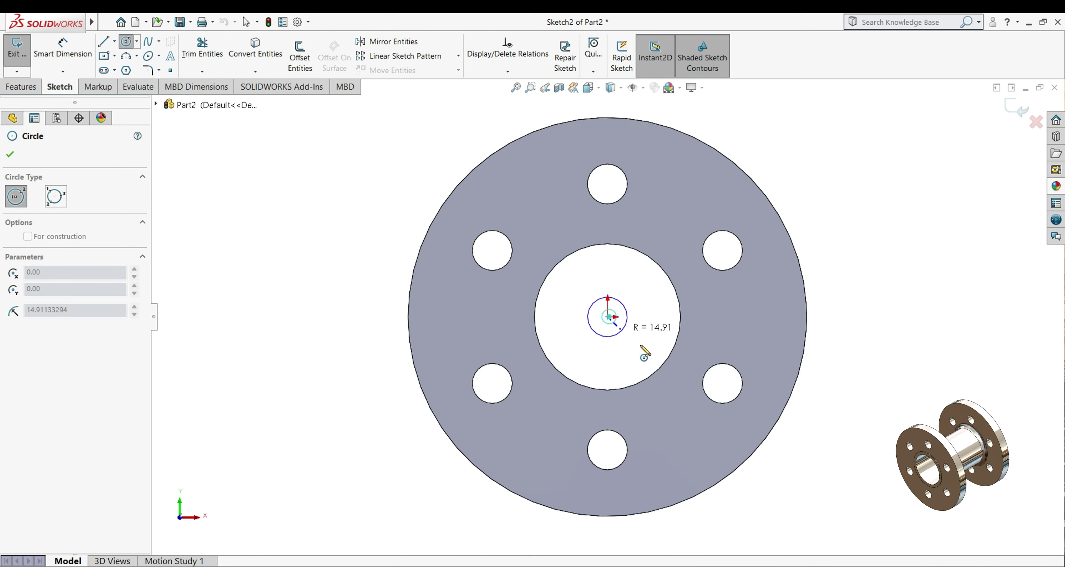
{"action": "left_click", "coordinate": [671, 382]}
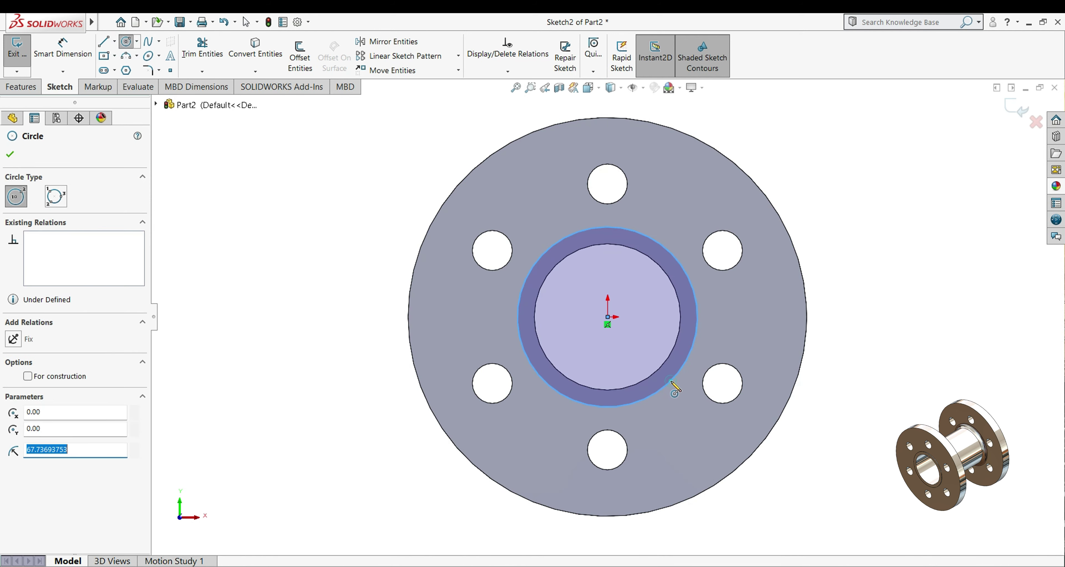
{"action": "left_click", "coordinate": [10, 154]}
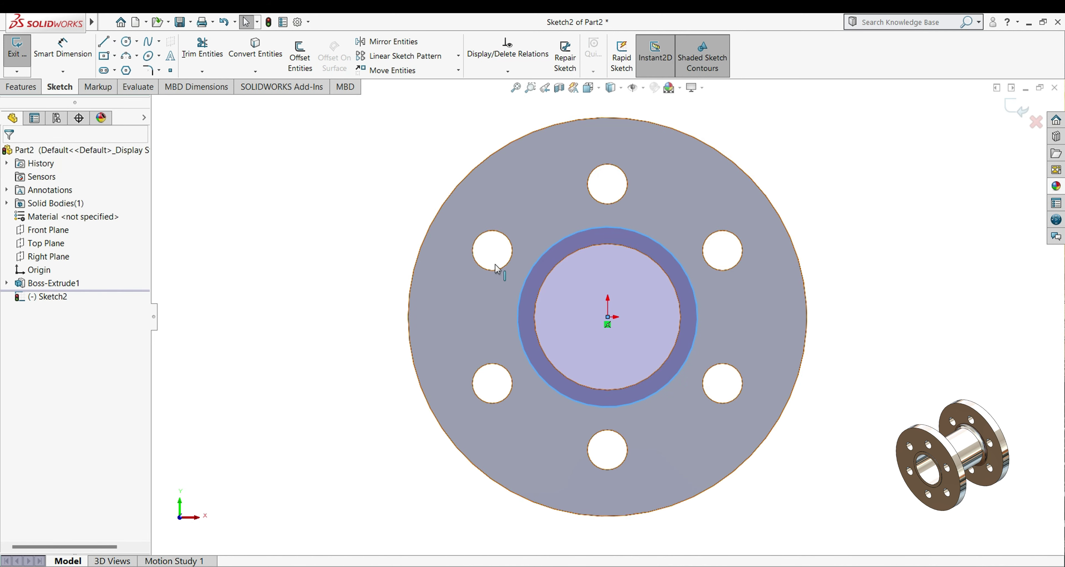
{"action": "left_click", "coordinate": [559, 262]}
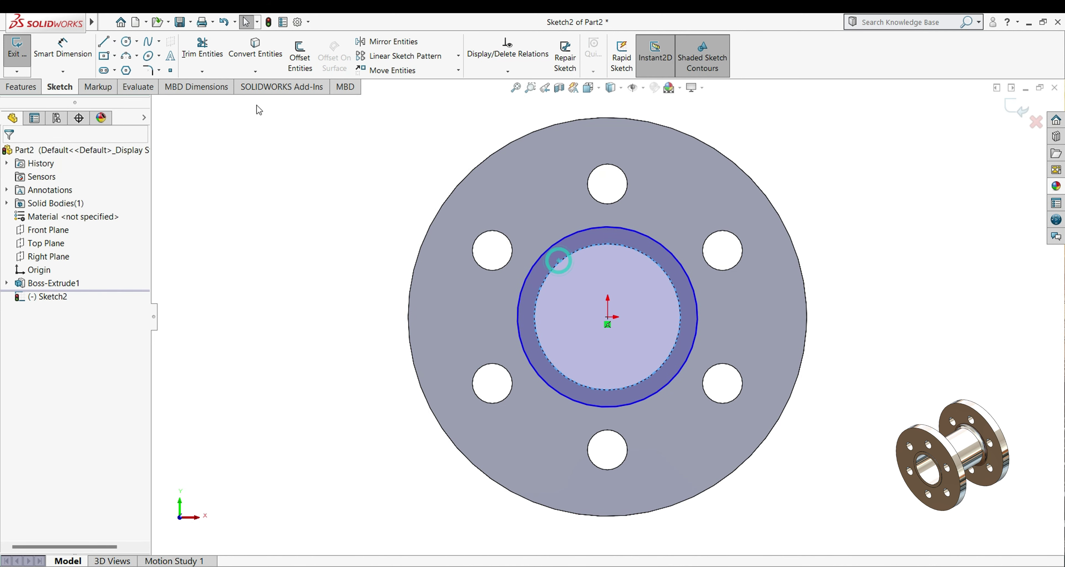
{"action": "left_click", "coordinate": [246, 57]}
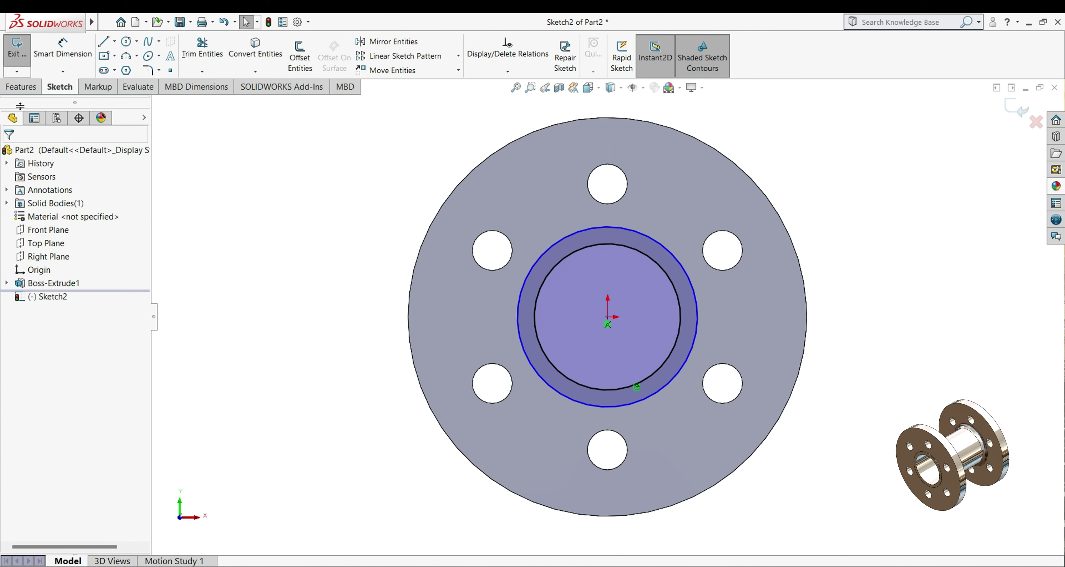
- Dimension the outer circle of the pipe sketch and set its diameter to 130 mm
{"action": "left_click", "coordinate": [63, 71]}
{"action": "left_click", "coordinate": [46, 43]}
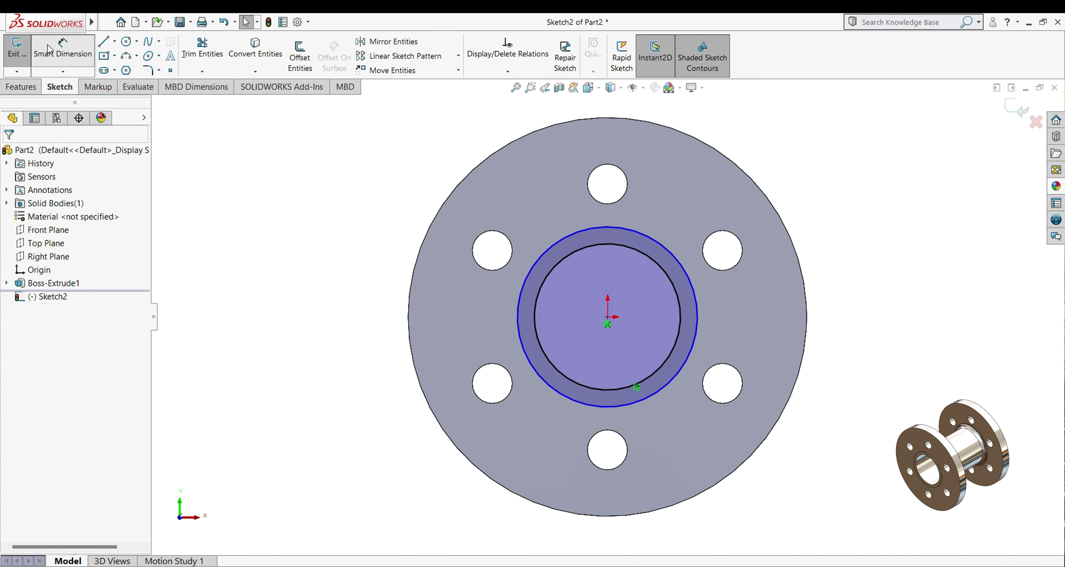
{"action": "left_click", "coordinate": [519, 312]}
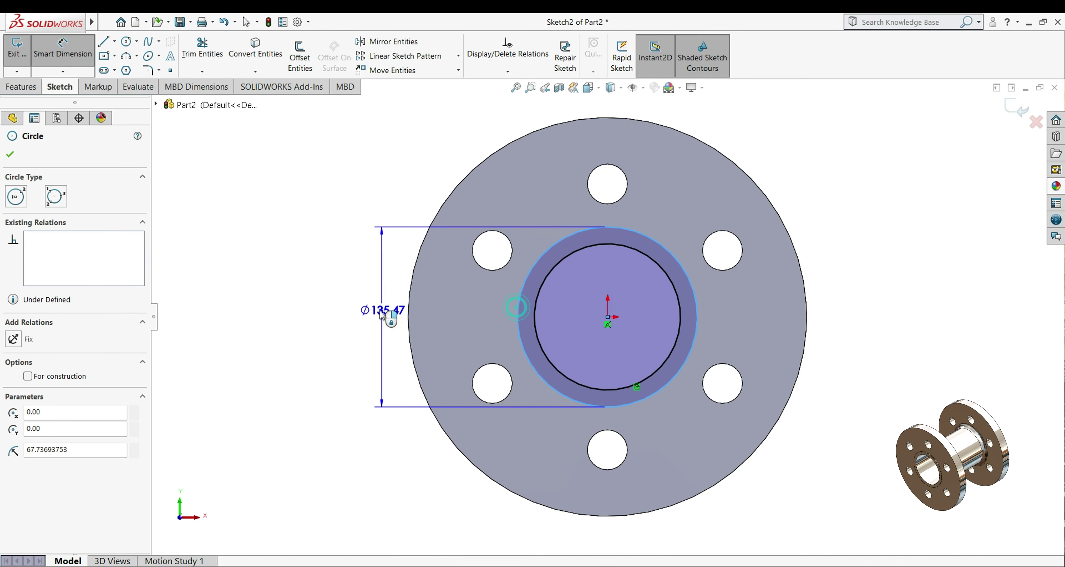
{"action": "left_click", "coordinate": [379, 310]}
{"action": "type", "text": "130"}
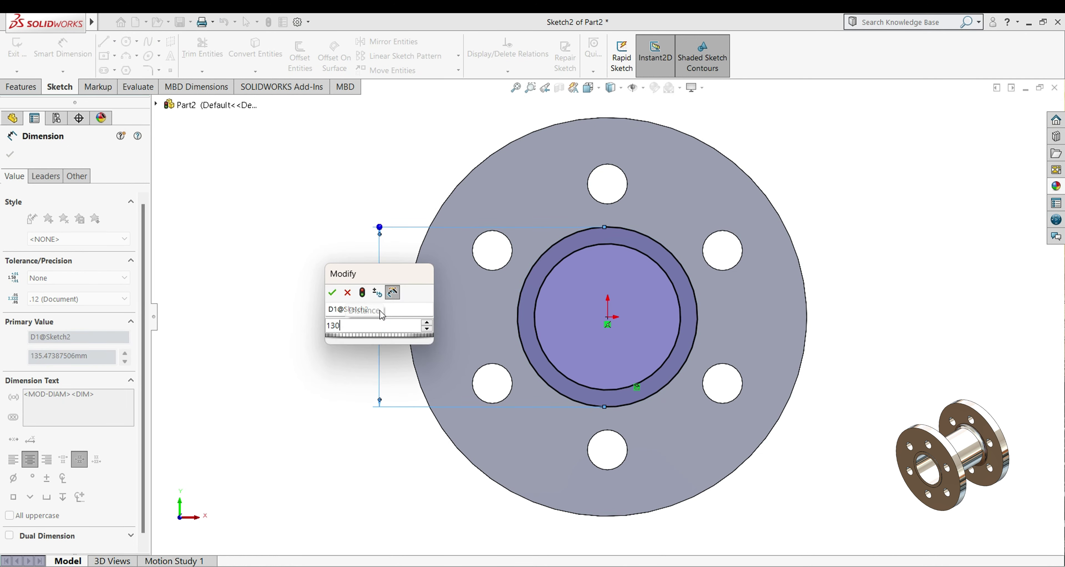
{"action": "key", "text": "Return"}
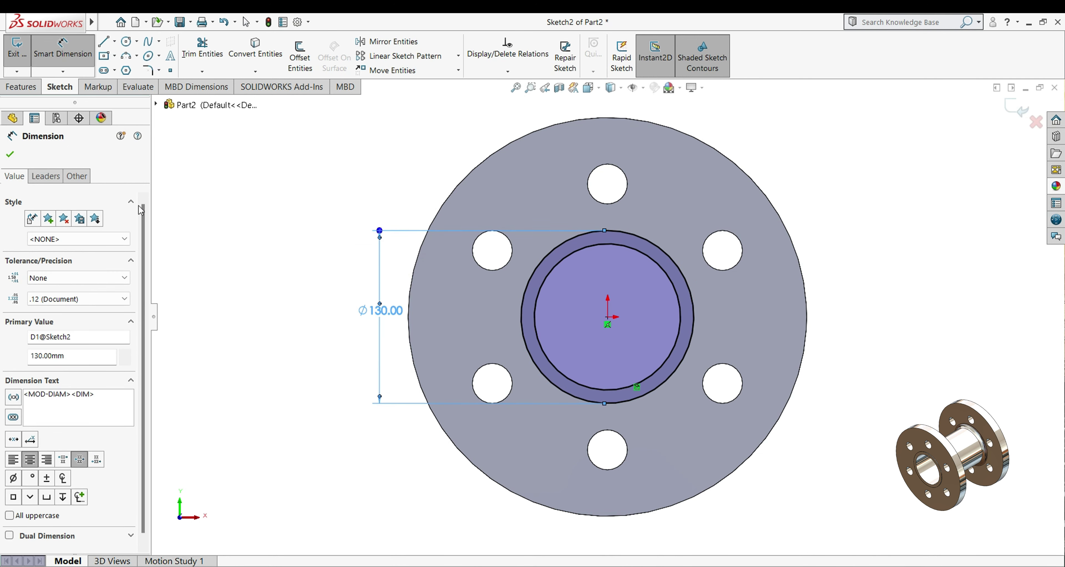
{"action": "left_click", "coordinate": [10, 154]}
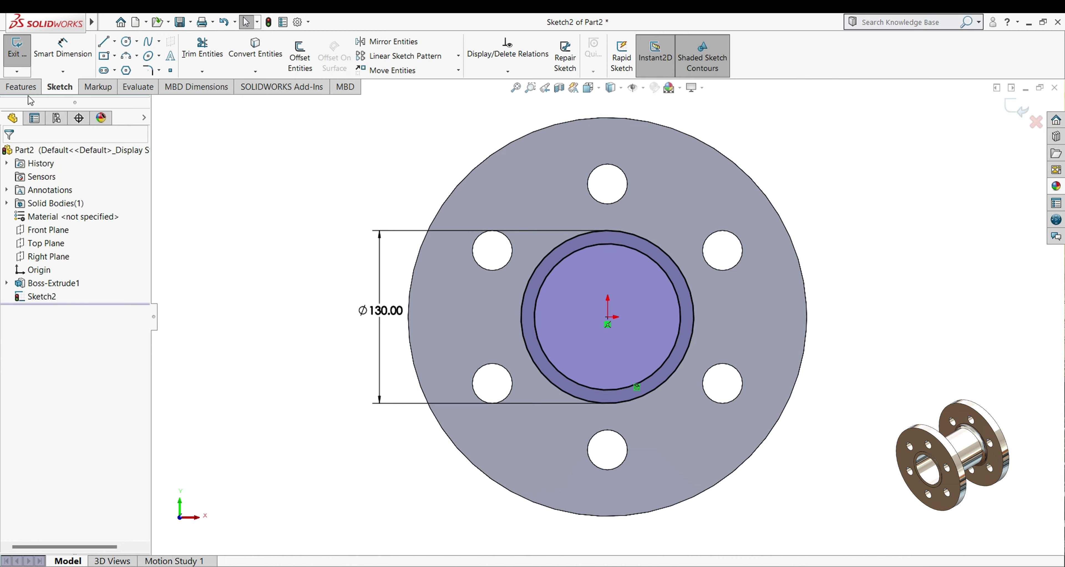
- Extrude the ring sketch 200 mm outward from the flange face, merged with the flange, to form the pipe
{"action": "left_click", "coordinate": [21, 86]}
{"action": "left_click", "coordinate": [24, 64]}
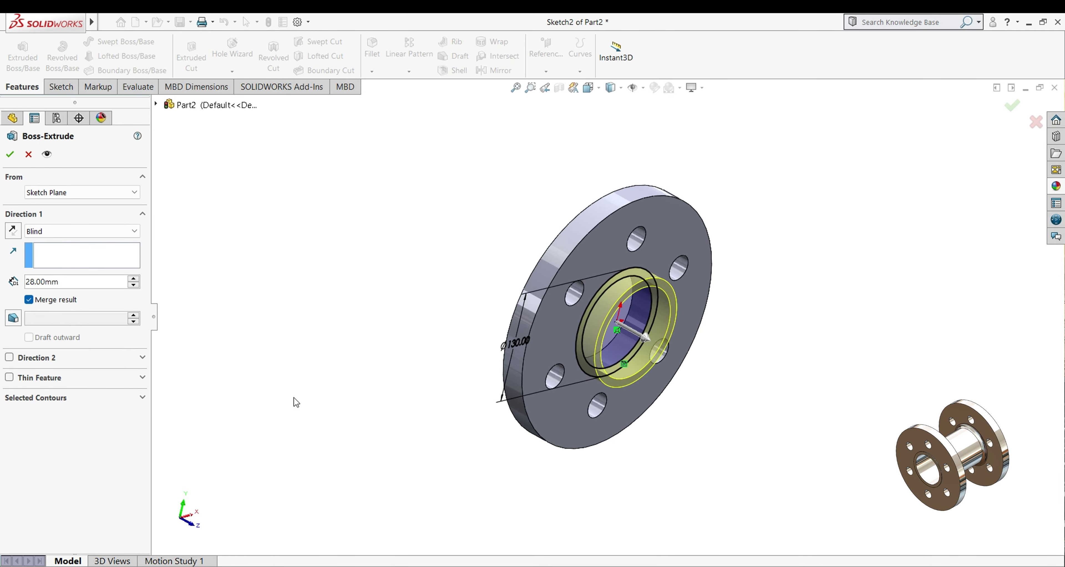
{"action": "double_click", "coordinate": [69, 282]}
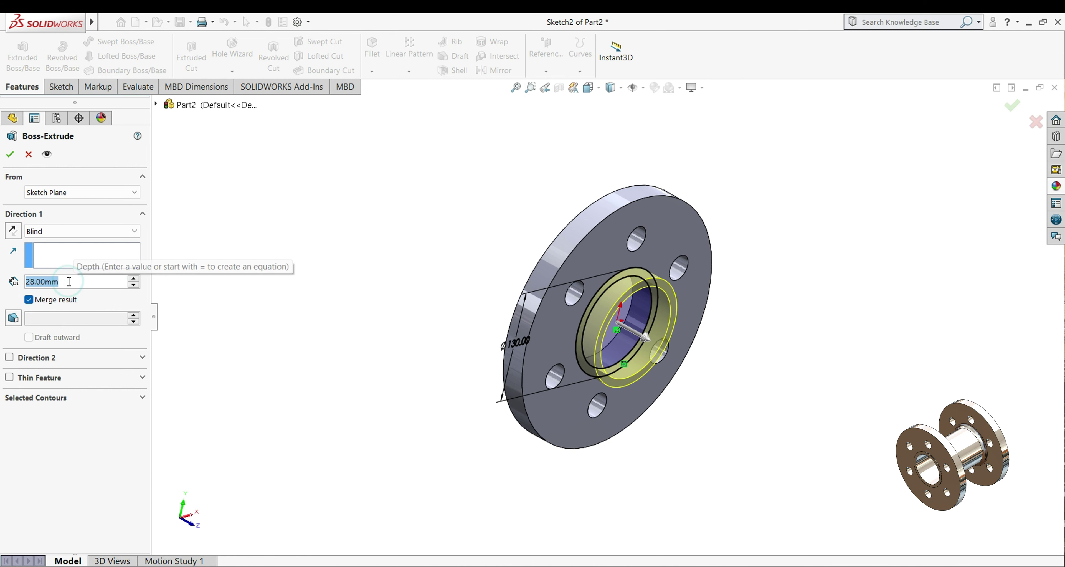
{"action": "type", "text": "200"}
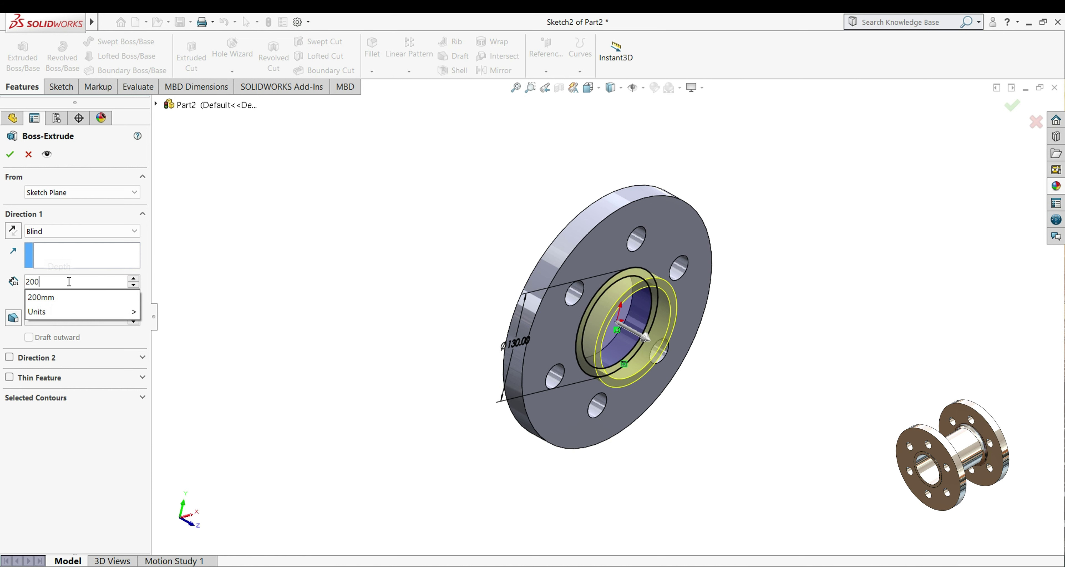
{"action": "key", "text": "Return"}
{"action": "left_click", "coordinate": [10, 156]}
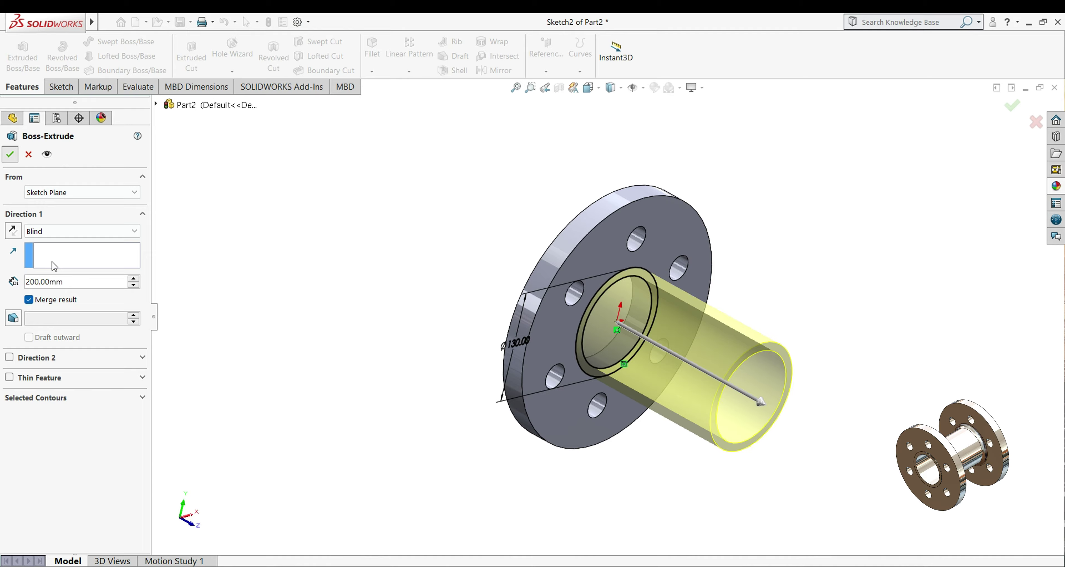
- Create a reference plane offset 114 mm from the Front Plane, midway along the spool's length
{"action": "middle_click_drag", "start_coordinate": [480, 428], "coordinate": [494, 339]}
{"action": "middle_click_drag", "start_coordinate": [376, 421], "coordinate": [554, 313]}
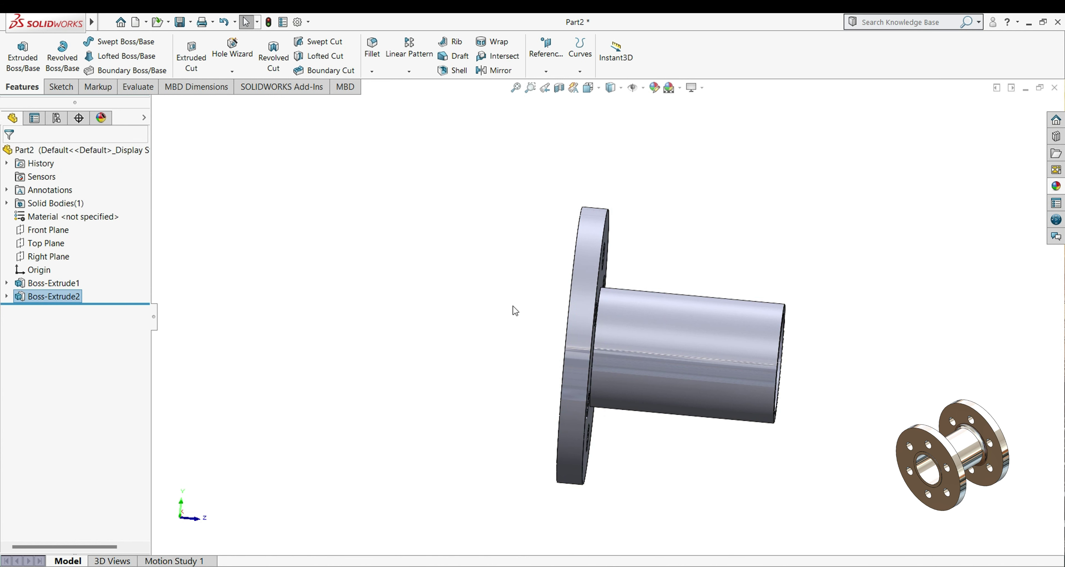
{"action": "left_click", "coordinate": [45, 230]}
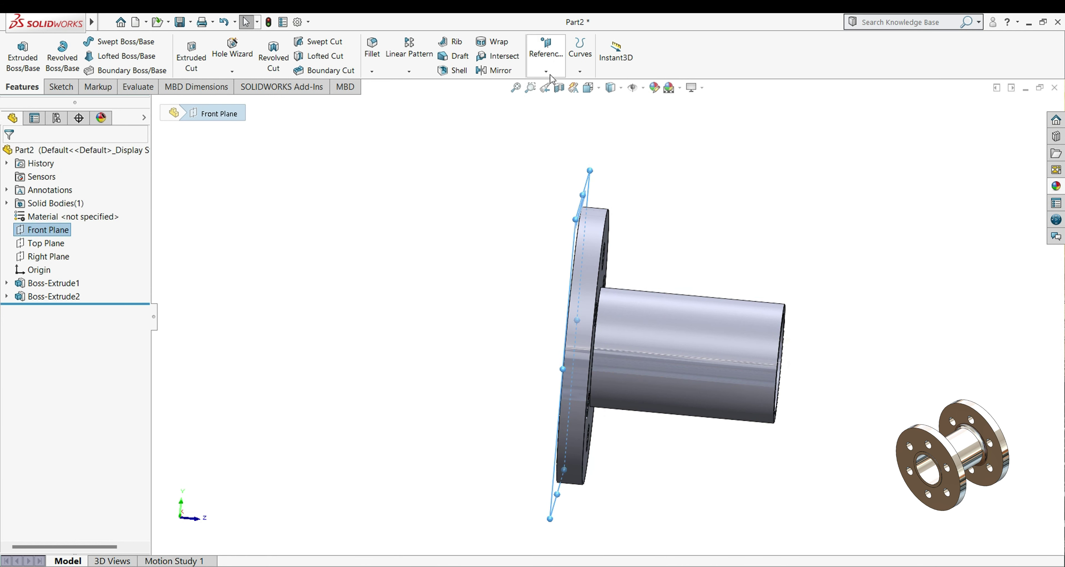
{"action": "left_click", "coordinate": [554, 64]}
{"action": "left_click", "coordinate": [556, 88]}
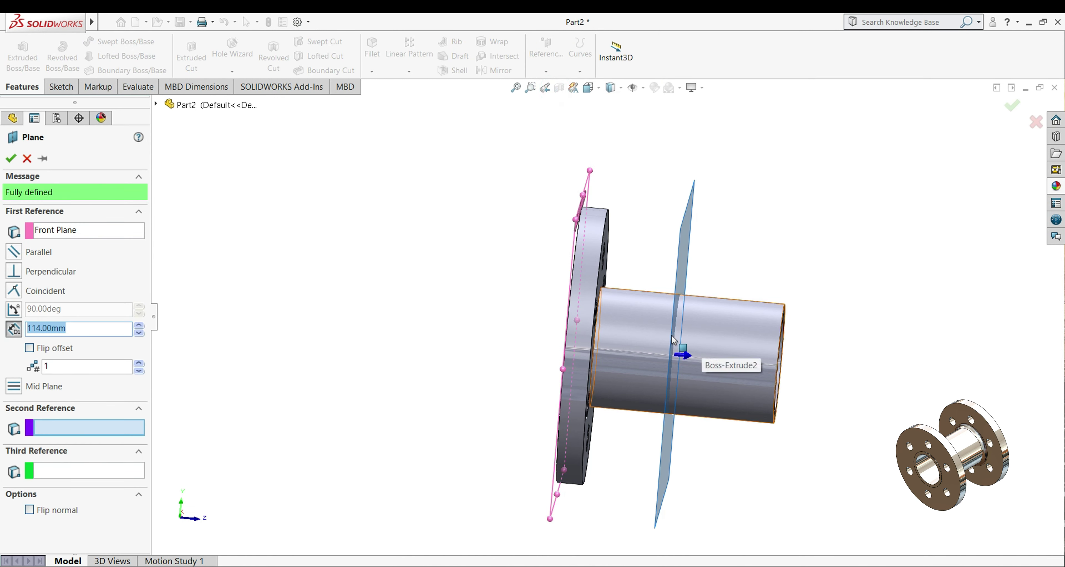
{"action": "left_click", "coordinate": [11, 159]}
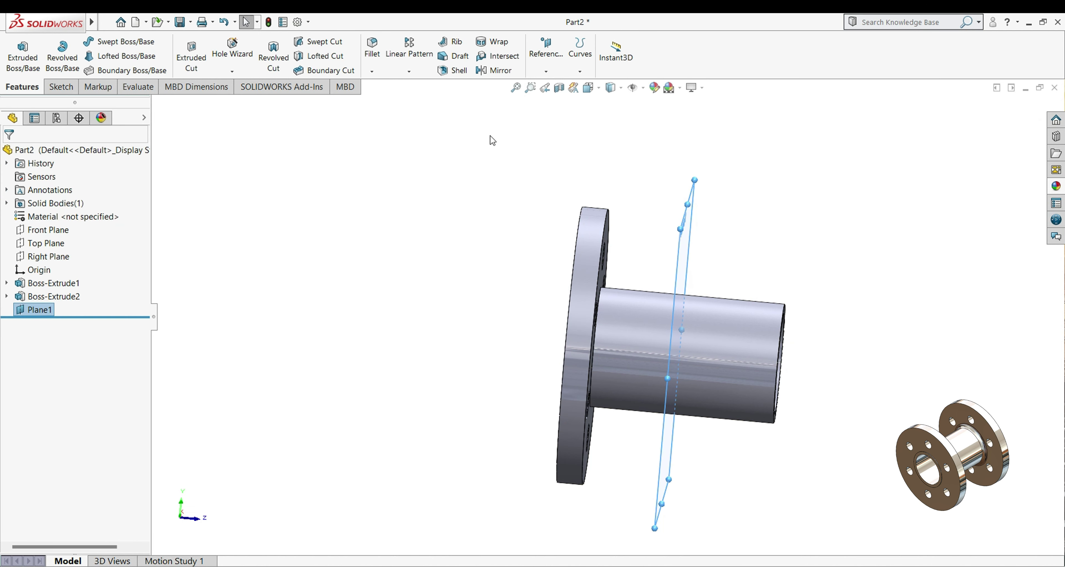
- Mirror the flange extrusion about the offset plane to create the second flange at the pipe's free end
{"action": "left_click", "coordinate": [494, 70]}
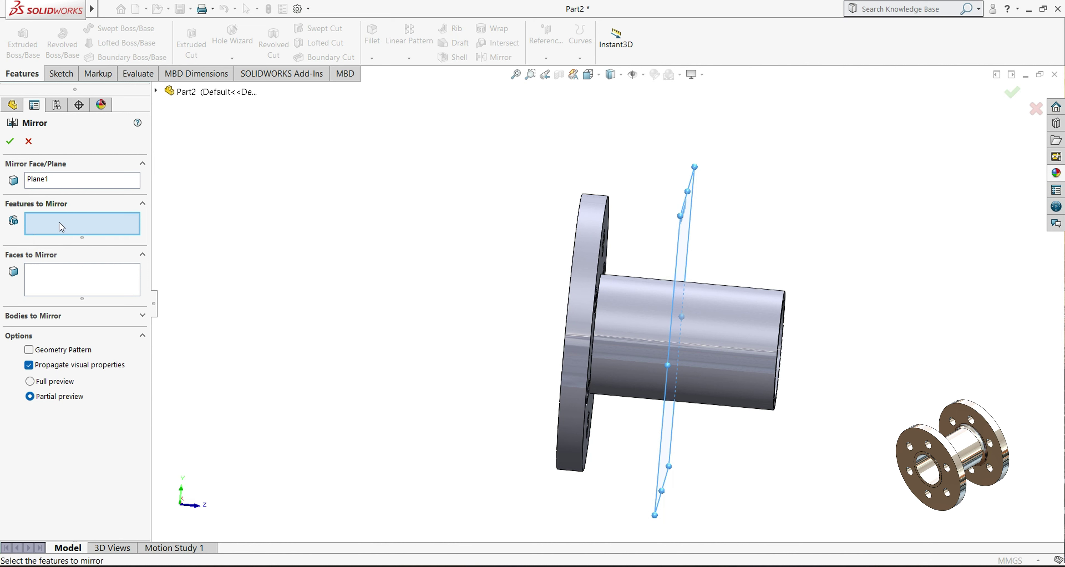
{"action": "left_click", "coordinate": [157, 91]}
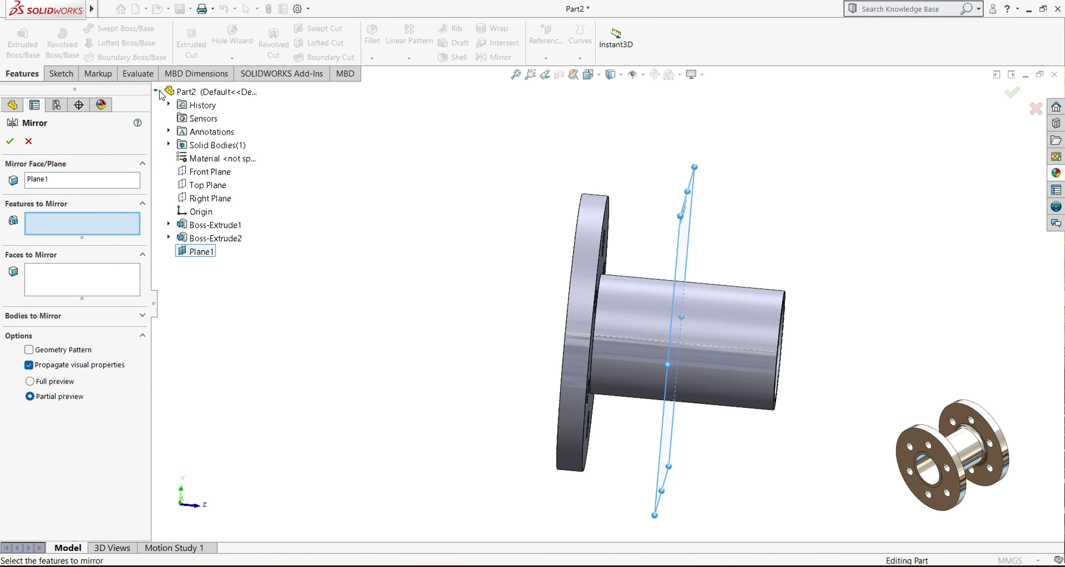
{"action": "left_click", "coordinate": [194, 226]}
{"action": "middle_click_drag", "start_coordinate": [248, 290], "coordinate": [494, 304]}
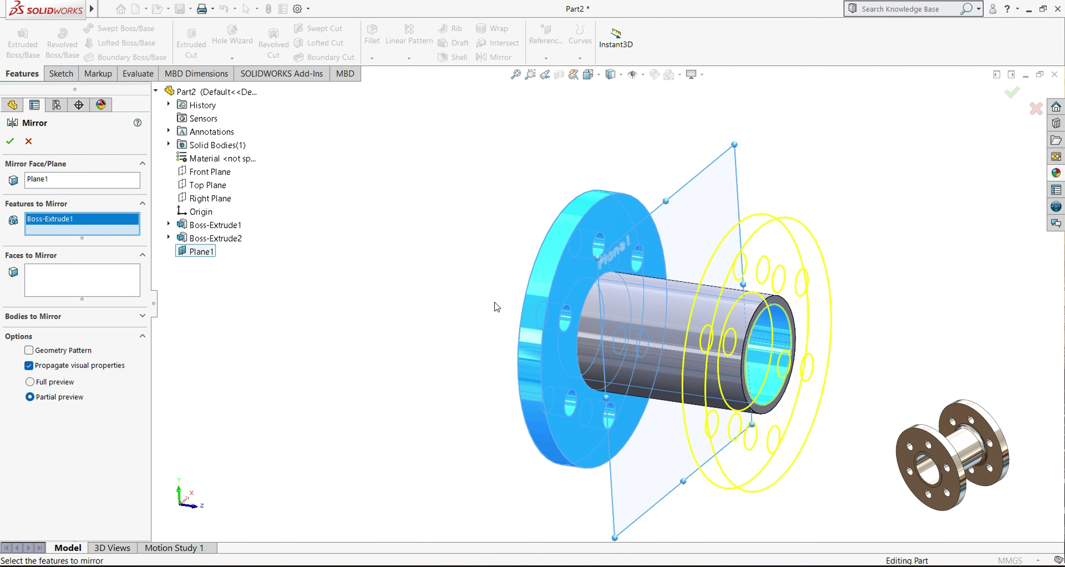
{"action": "middle_click_drag", "start_coordinate": [736, 305], "coordinate": [599, 231]}
{"action": "left_click", "coordinate": [10, 138]}
- Hide the offset reference plane between the two flanges
{"action": "middle_click_drag", "start_coordinate": [294, 268], "coordinate": [739, 111]}
{"action": "right_click", "coordinate": [714, 167]}
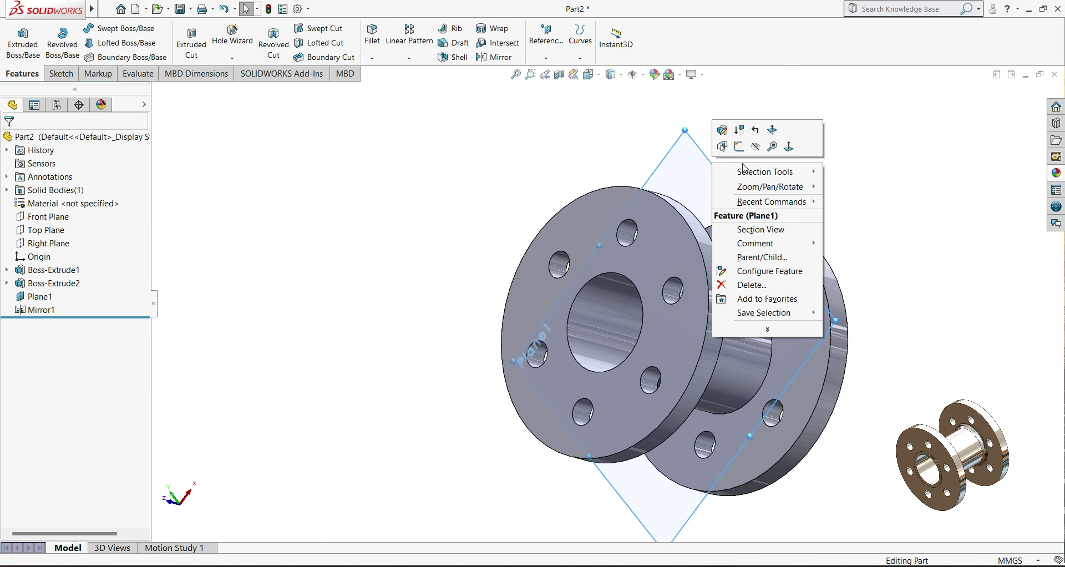
{"action": "left_click", "coordinate": [753, 151]}
- Start a sketch on the first flange's outer face, viewed straight on, and convert the 110 mm bore edge into it
{"action": "scroll", "coordinate": [567, 265], "scroll_direction": "up", "scroll_amount": 2}
{"action": "middle_click_drag", "start_coordinate": [727, 331], "coordinate": [848, 403]}
{"action": "middle_click_drag", "start_coordinate": [739, 458], "coordinate": [657, 332]}
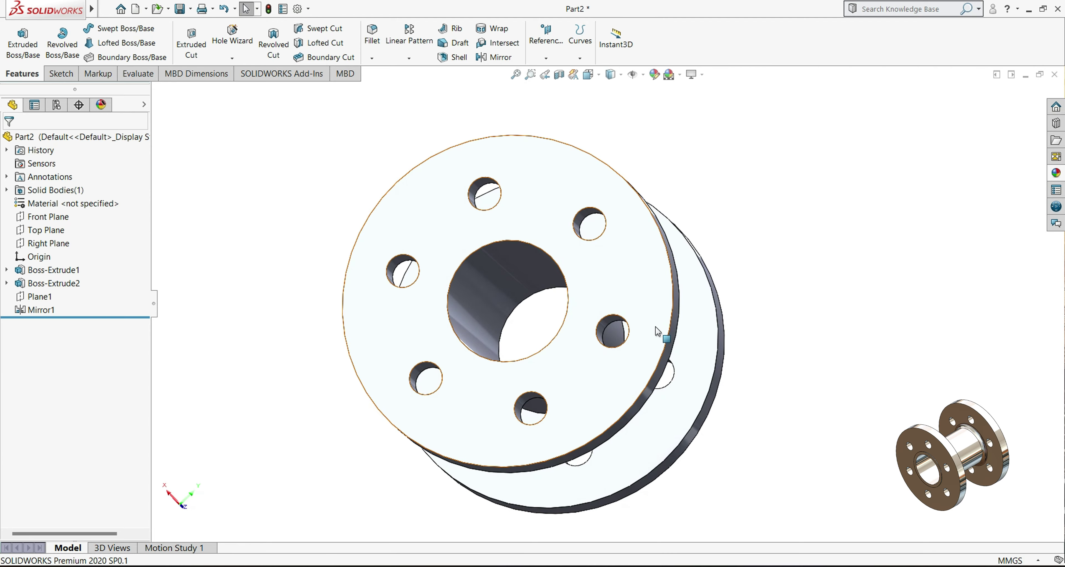
{"action": "left_click", "coordinate": [594, 291]}
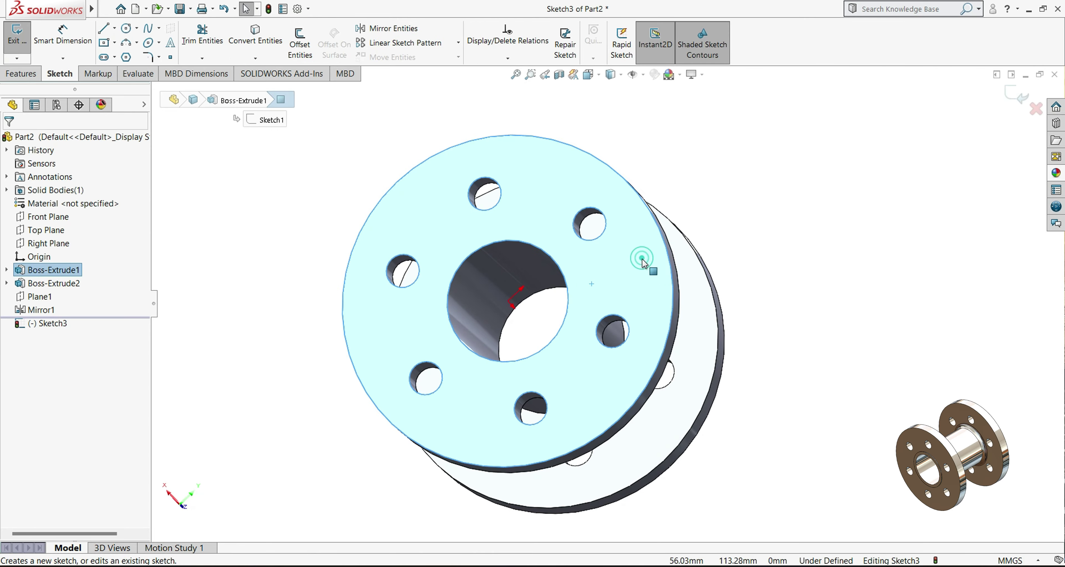
{"action": "key", "text": "space"}
{"action": "left_click", "coordinate": [343, 513]}
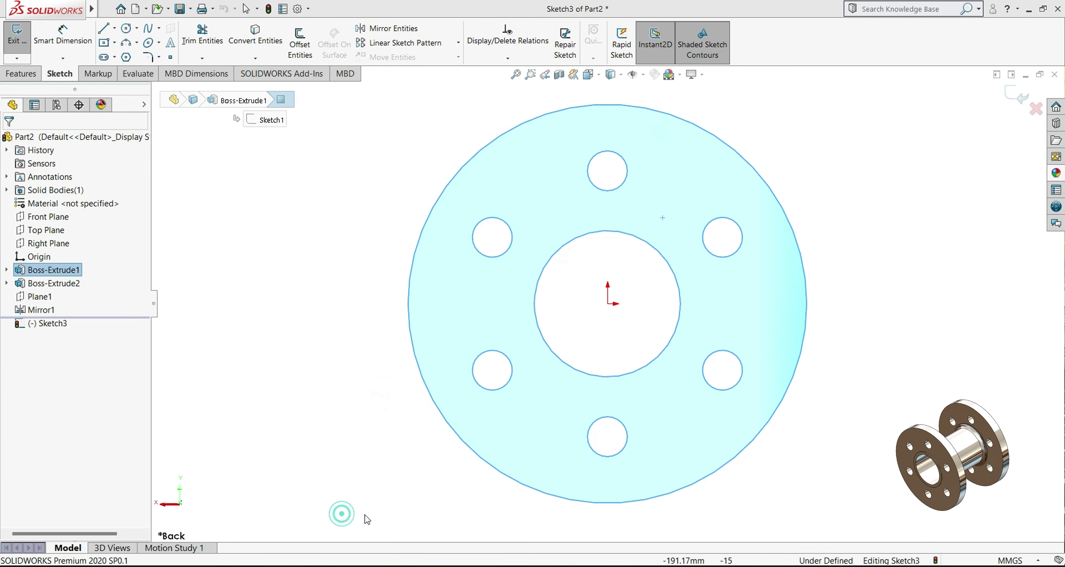
{"action": "left_click", "coordinate": [634, 235]}
{"action": "left_click", "coordinate": [244, 46]}
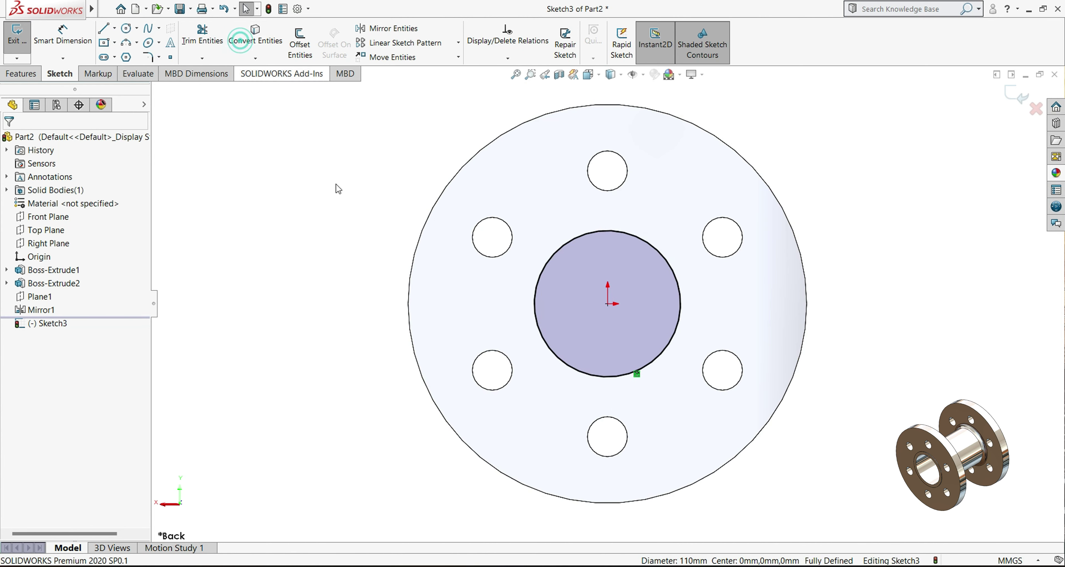
- Sketch a circle about 136 mm in diameter, centred on the origin around the converted bore edge
{"action": "left_click", "coordinate": [125, 29]}
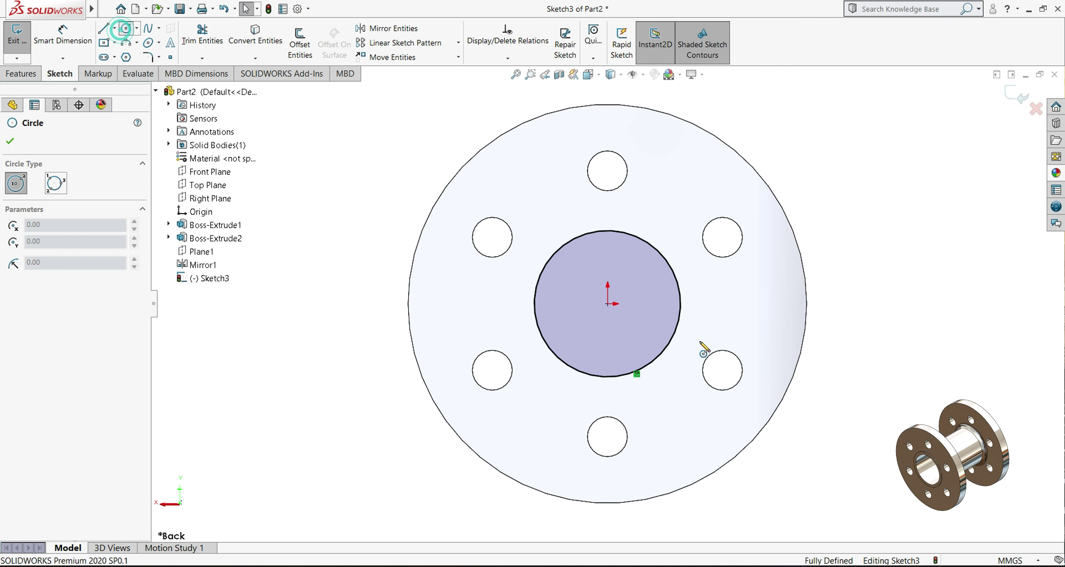
{"action": "left_click", "coordinate": [607, 304]}
{"action": "left_click", "coordinate": [654, 382]}
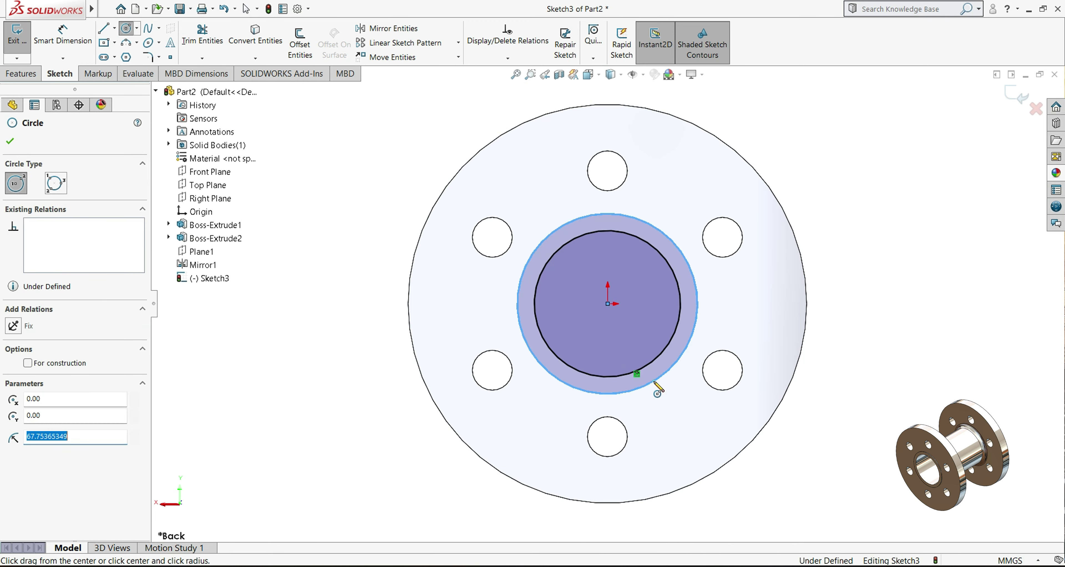
{"action": "left_click", "coordinate": [12, 143]}
- Dimension the outer sketch circle's diameter and set it to 130 mm
{"action": "left_click", "coordinate": [62, 33]}
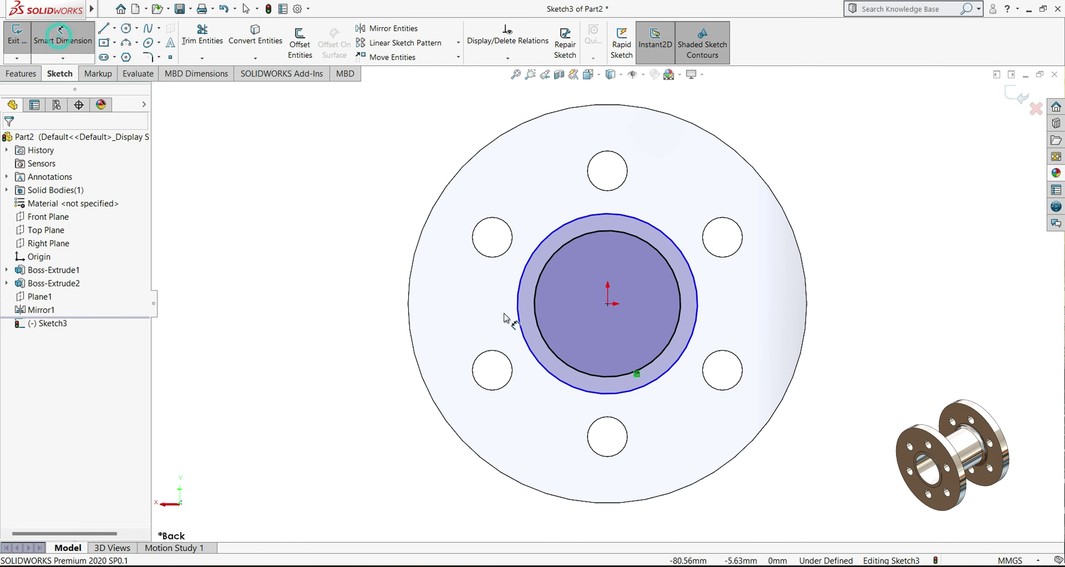
{"action": "left_click", "coordinate": [519, 322]}
{"action": "left_click", "coordinate": [278, 285]}
{"action": "type", "text": "1"}
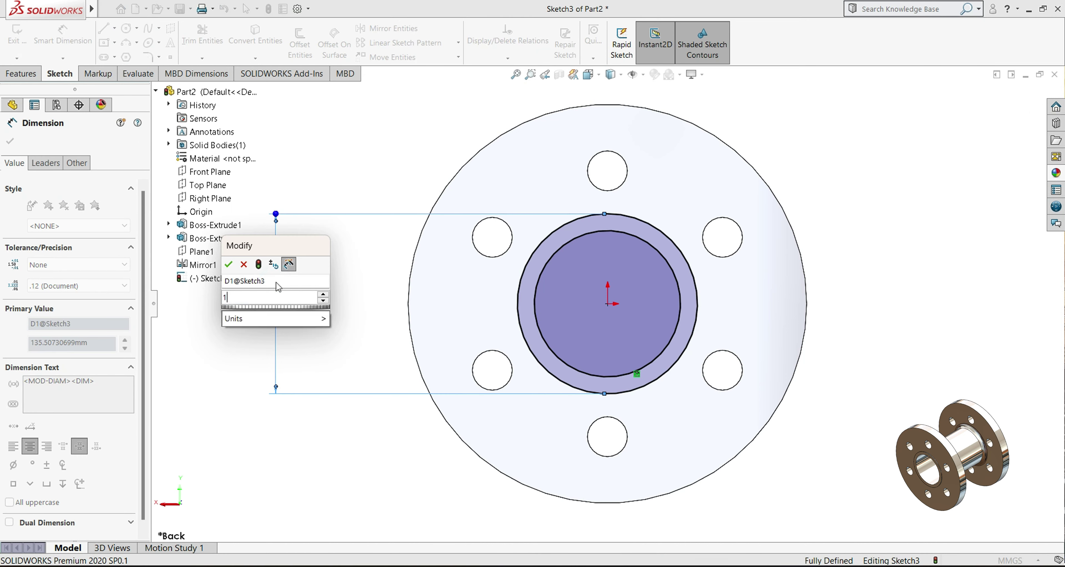
{"action": "type", "text": "30"}
{"action": "key", "text": "Return"}
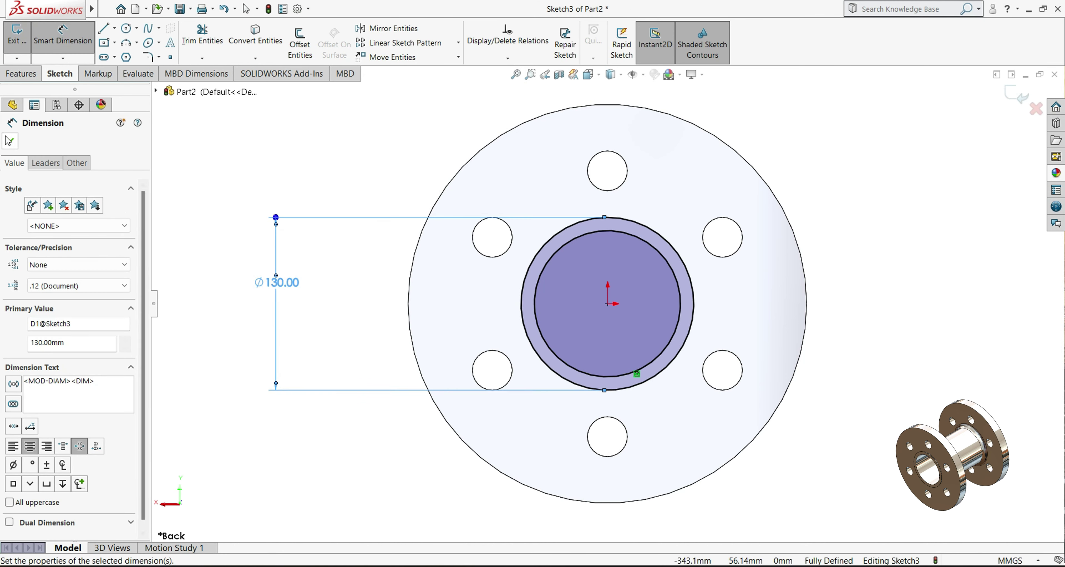
{"action": "left_click", "coordinate": [9, 140]}
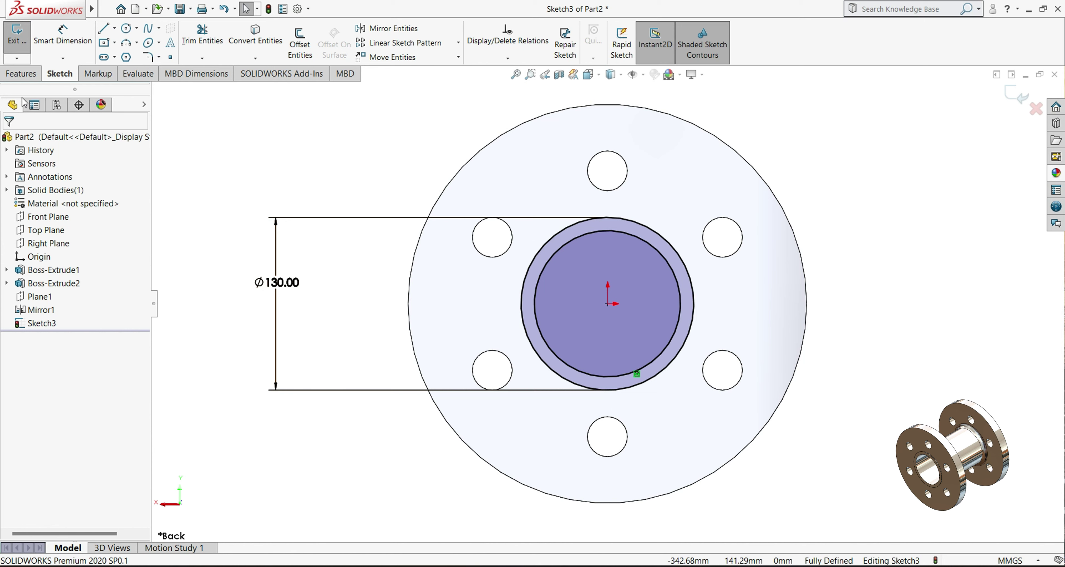
- Extrude the ring between the bore edge and the outer circle 2 mm to form a raised lip
{"action": "left_click", "coordinate": [20, 73]}
{"action": "left_click", "coordinate": [23, 41]}
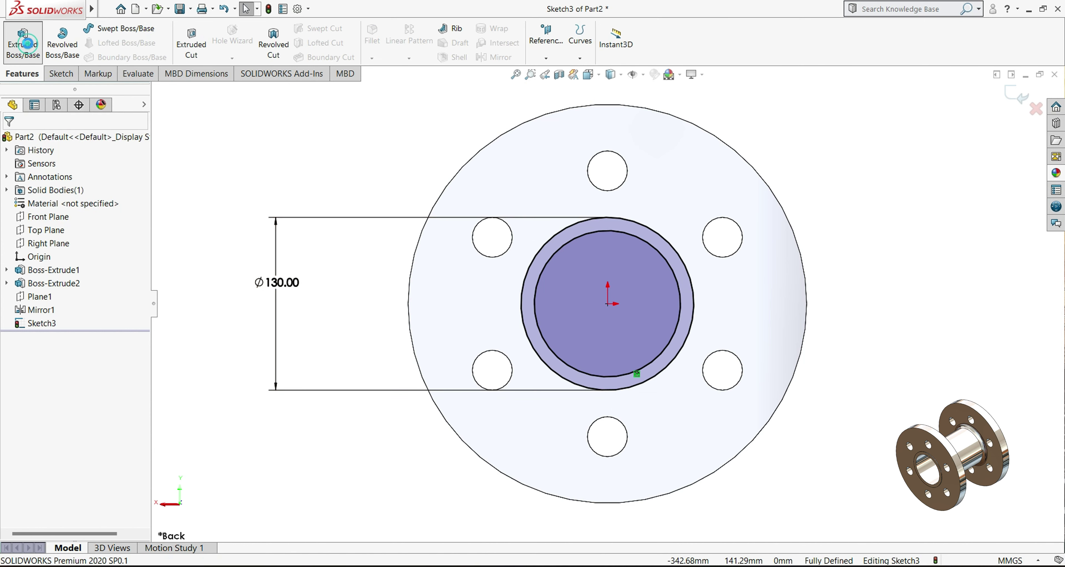
{"action": "type", "text": "2"}
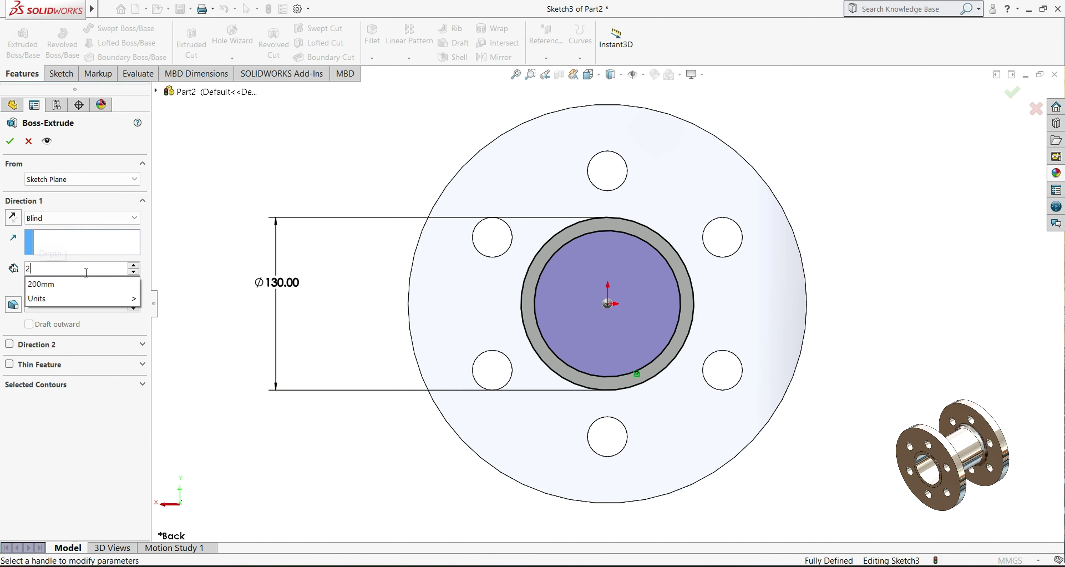
{"action": "key", "text": "Return"}
{"action": "left_click", "coordinate": [10, 141]}
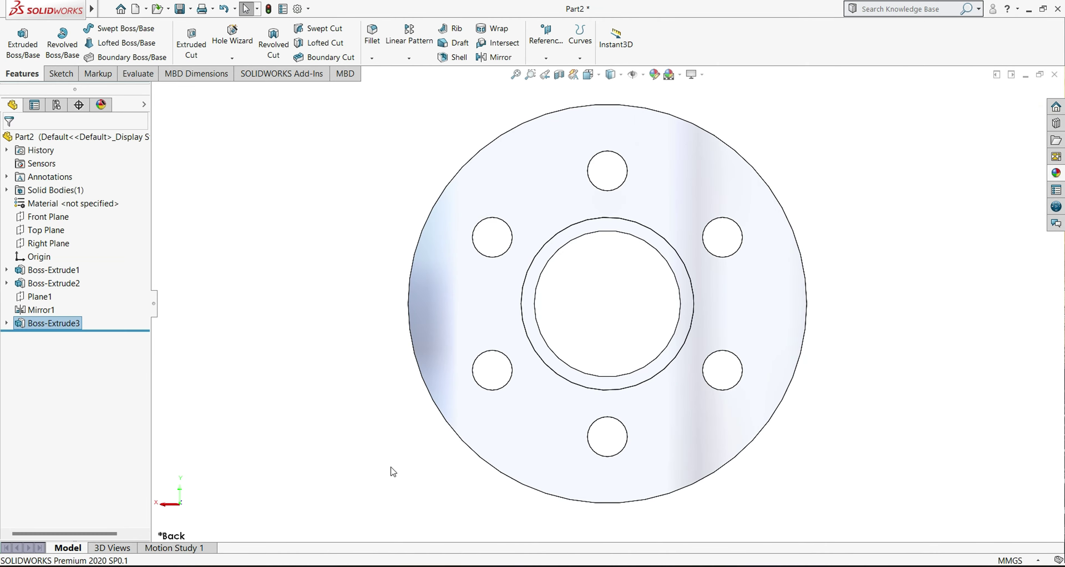
- Mirror the raised ring extrusion about Plane1 onto the opposite flange's outer face
{"action": "middle_click_drag", "start_coordinate": [430, 481], "coordinate": [471, 388]}
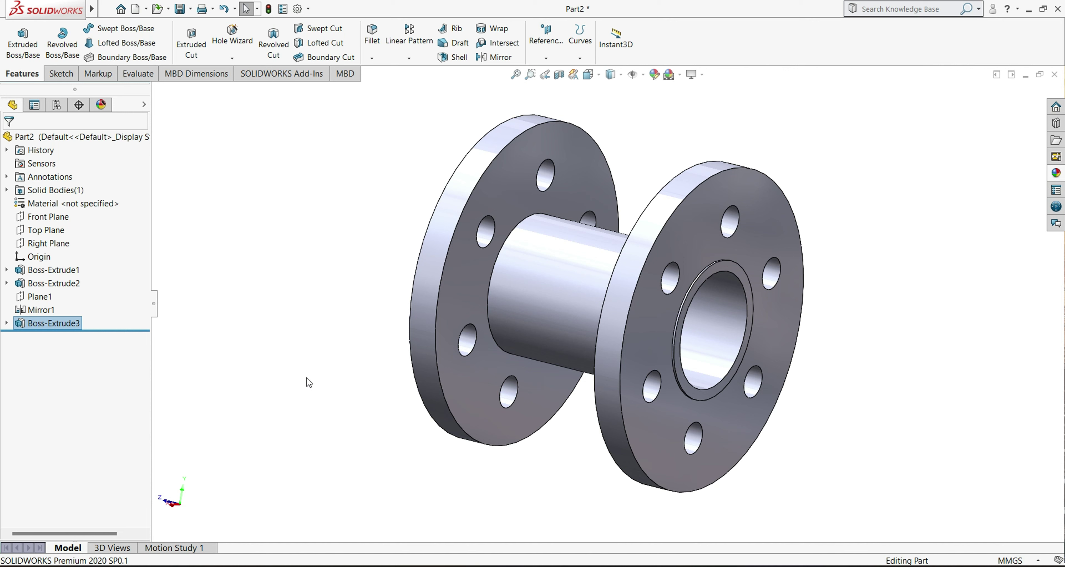
{"action": "middle_click_drag", "start_coordinate": [344, 508], "coordinate": [328, 472]}
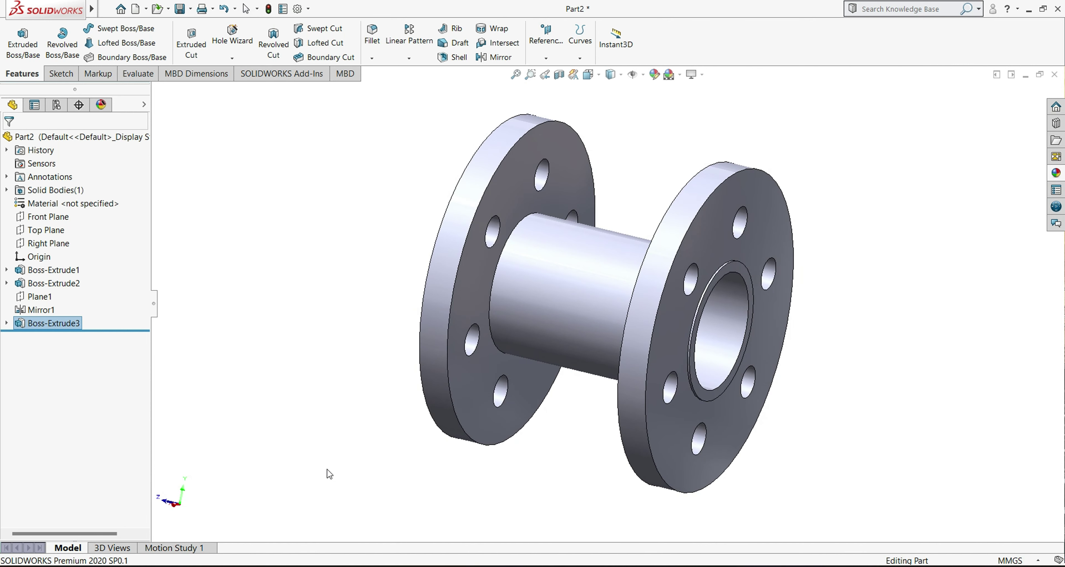
{"action": "left_click", "coordinate": [45, 323]}
{"action": "left_click", "coordinate": [45, 323]}
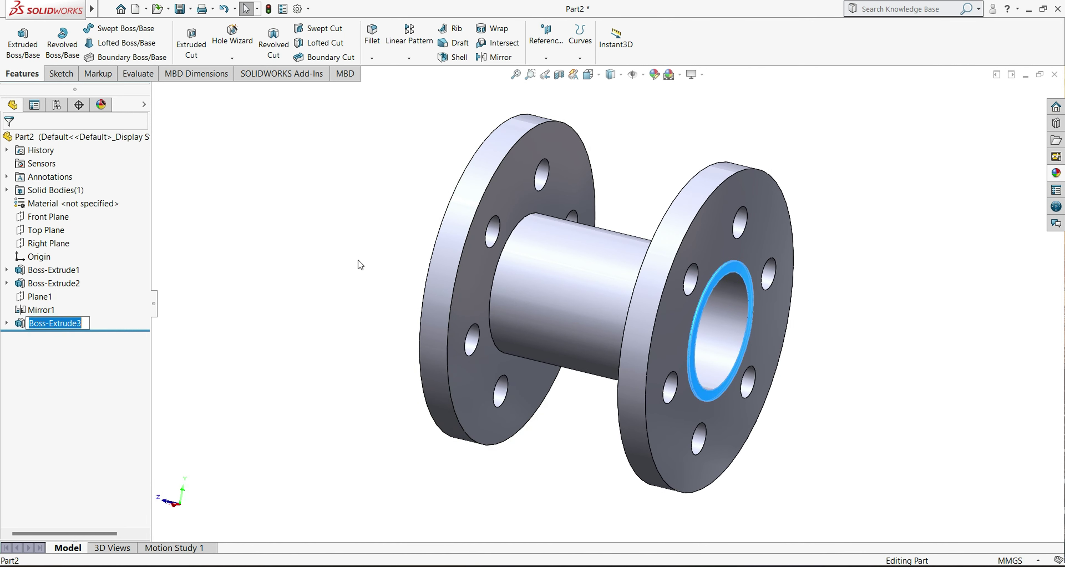
{"action": "left_click", "coordinate": [497, 58]}
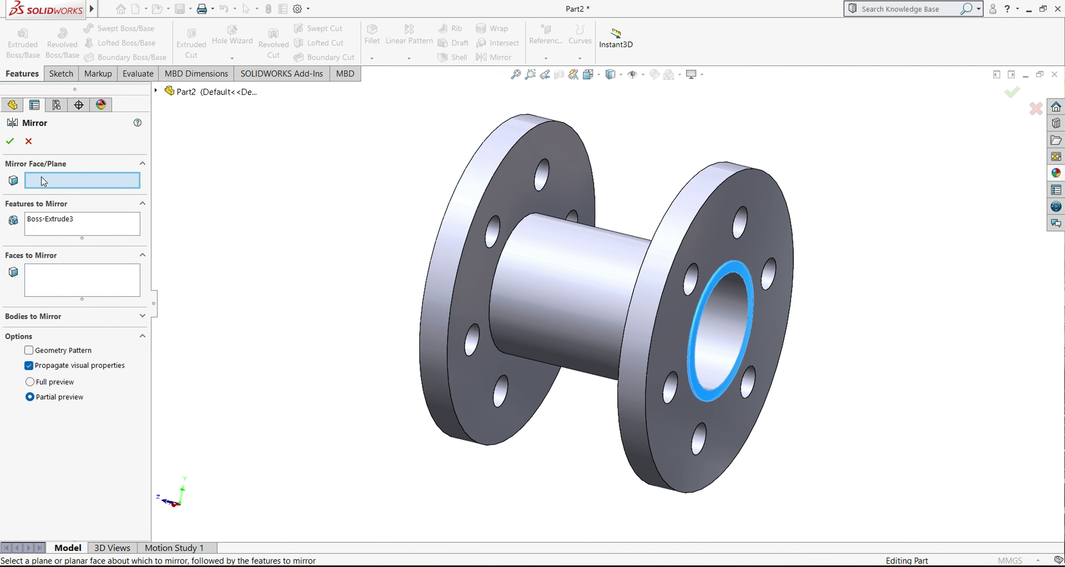
{"action": "left_click", "coordinate": [162, 93]}
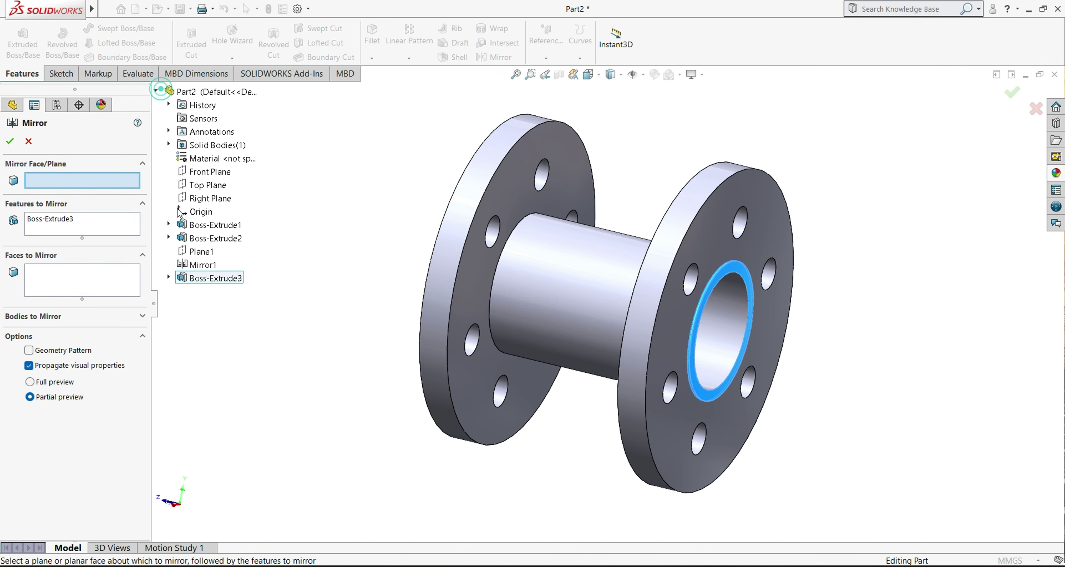
{"action": "left_click", "coordinate": [198, 251]}
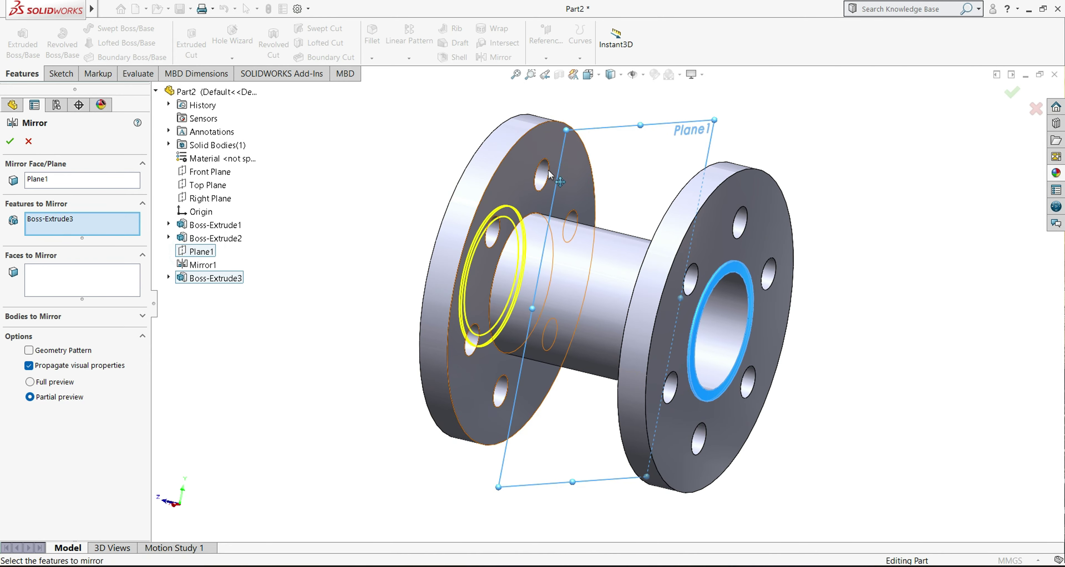
{"action": "middle_click_drag", "start_coordinate": [290, 292], "coordinate": [394, 344]}
{"action": "left_click", "coordinate": [10, 141]}
- Set up a symmetric fillet on both circular edges where the pipe meets the flanges, with a 15 mm radius
{"action": "scroll", "coordinate": [600, 342], "scroll_direction": "down", "scroll_amount": 5}
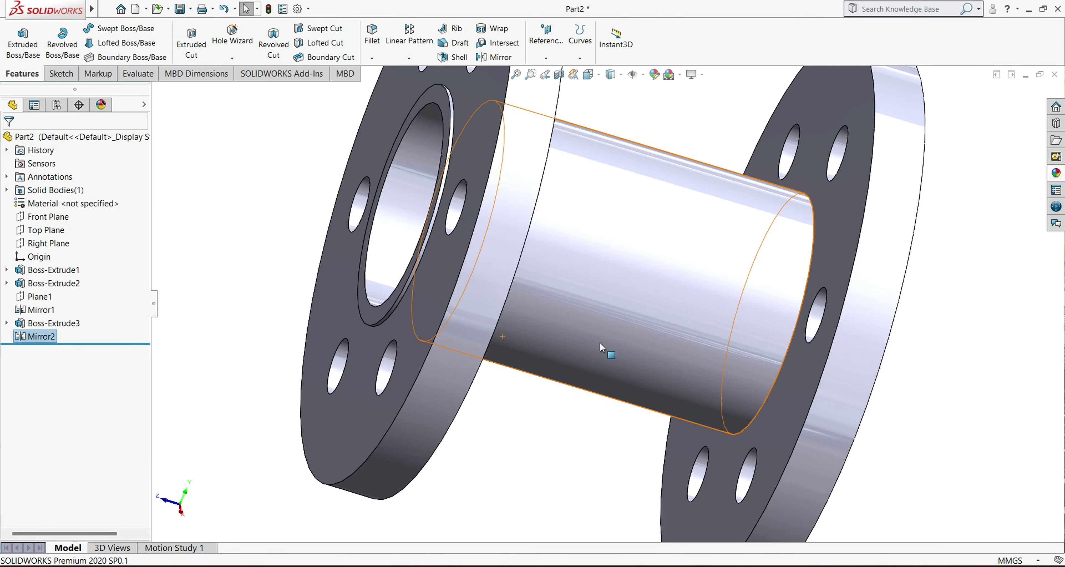
{"action": "scroll", "coordinate": [600, 342], "scroll_direction": "up", "scroll_amount": 4}
{"action": "left_click", "coordinate": [575, 428]}
{"action": "middle_click_drag", "start_coordinate": [838, 426], "coordinate": [756, 359]}
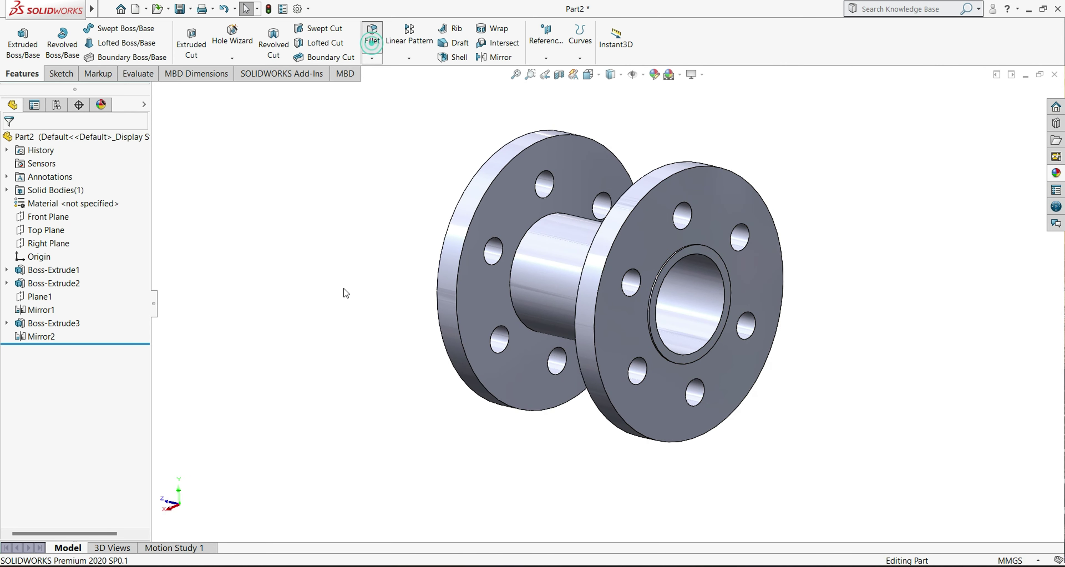
{"action": "left_click", "coordinate": [524, 246]}
{"action": "middle_click_drag", "start_coordinate": [387, 339], "coordinate": [683, 294]}
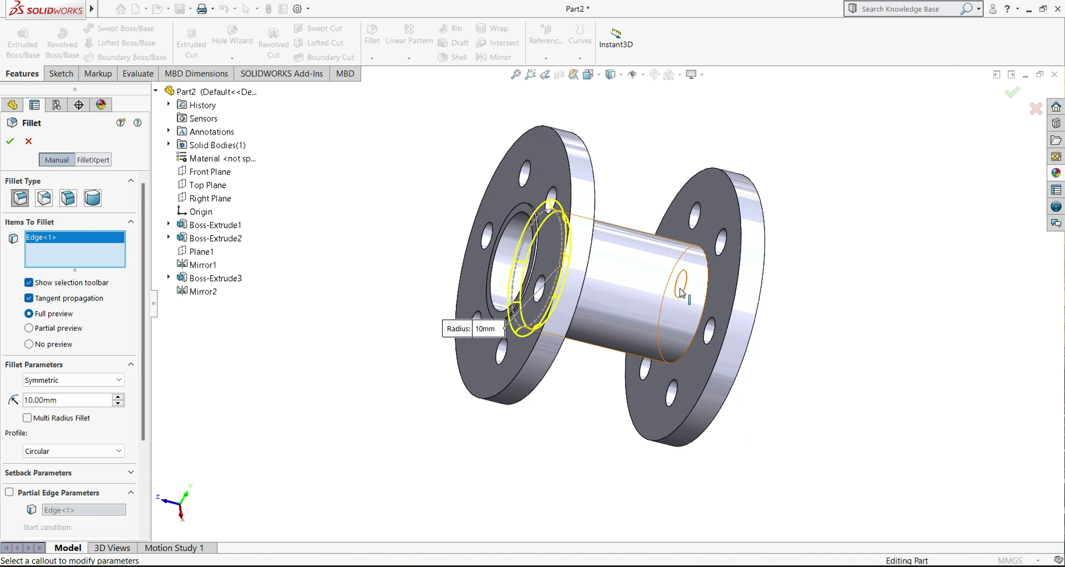
{"action": "left_click", "coordinate": [710, 283]}
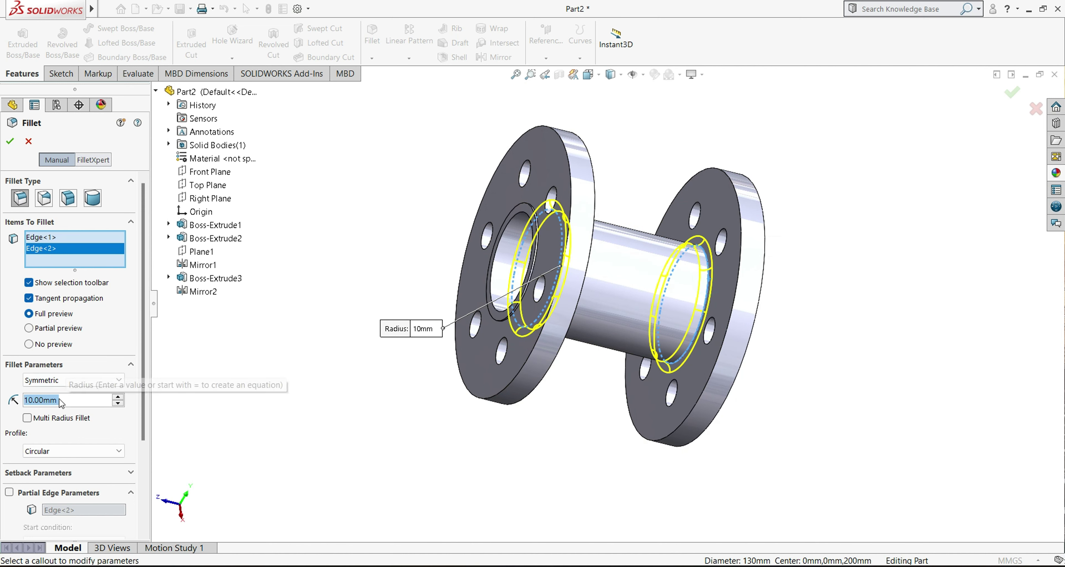
{"action": "type", "text": "15"}
{"action": "key", "text": "Return"}
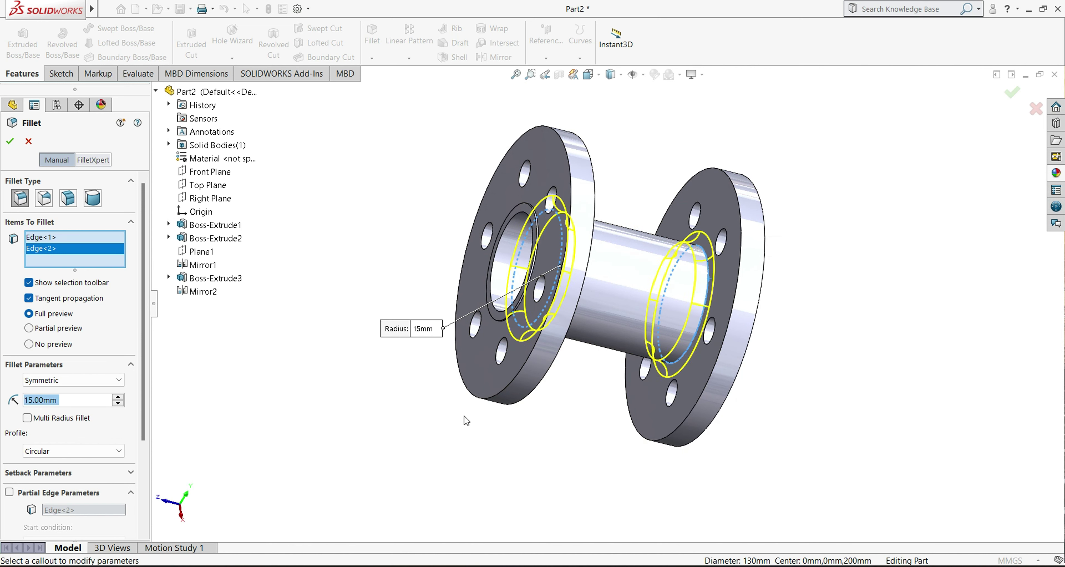
- Set the fillet radius at the two pipe-to-flange edges to 12 mm and apply the fillet
{"action": "middle_click_drag", "start_coordinate": [712, 433], "coordinate": [424, 492]}
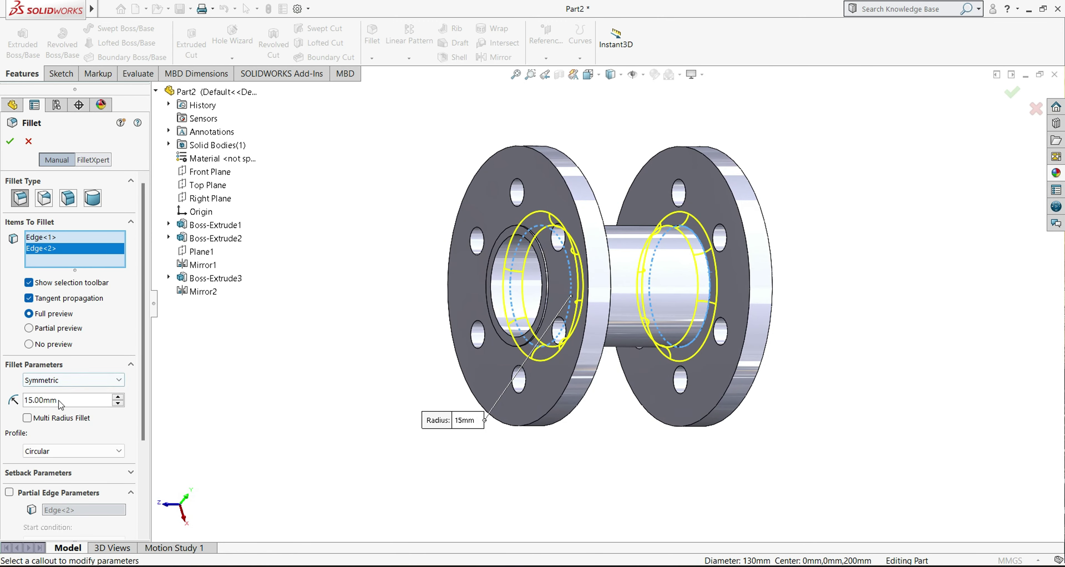
{"action": "type", "text": "12"}
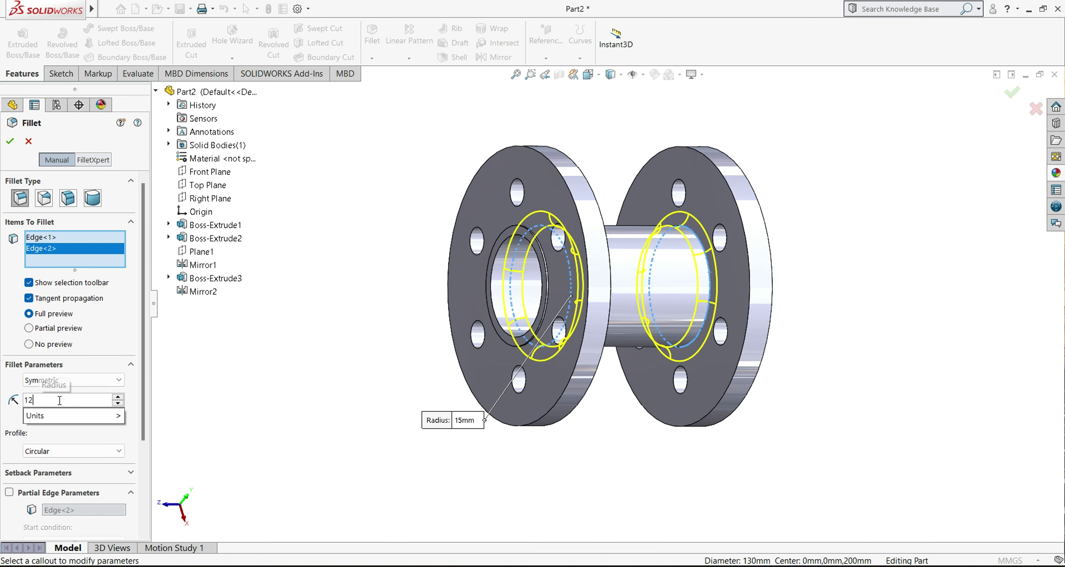
{"action": "key", "text": "Return"}
{"action": "left_click", "coordinate": [14, 145]}
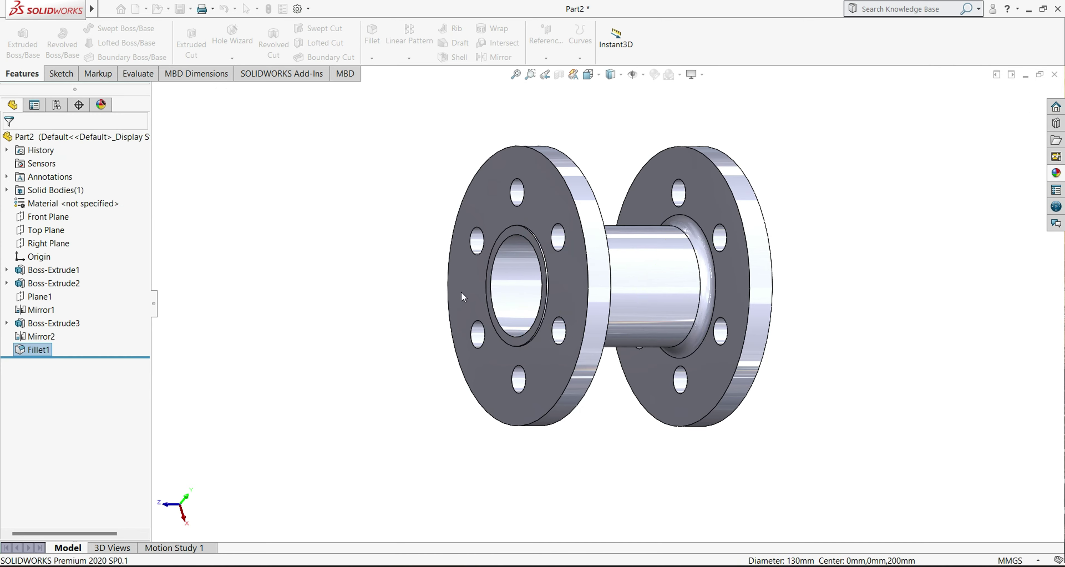
- Apply the chromium plate metal appearance to the whole part
{"action": "middle_click_drag", "start_coordinate": [834, 310], "coordinate": [683, 236]}
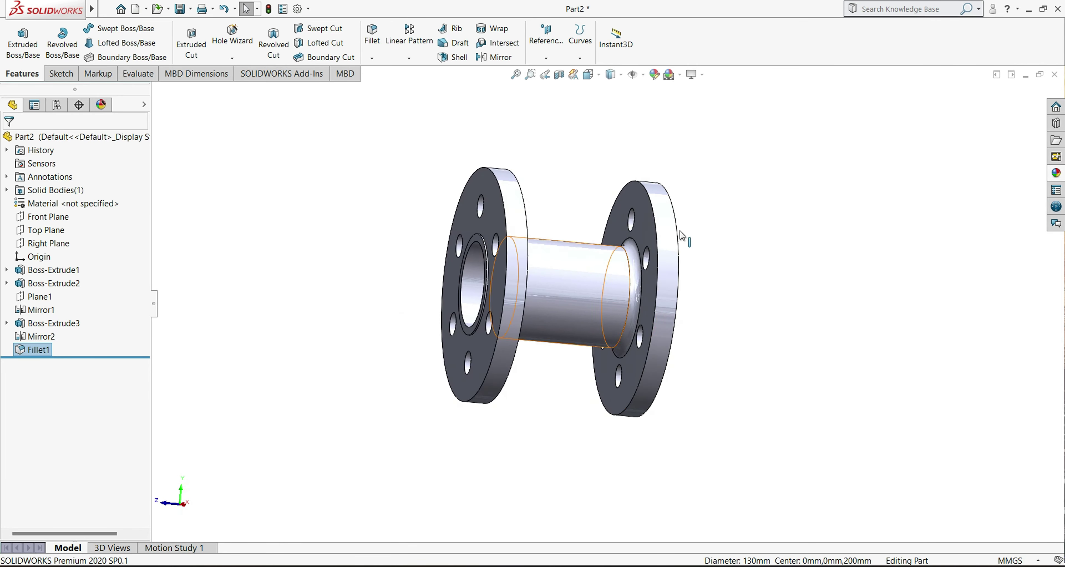
{"action": "left_click", "coordinate": [1056, 174]}
{"action": "double_click", "coordinate": [970, 302]}
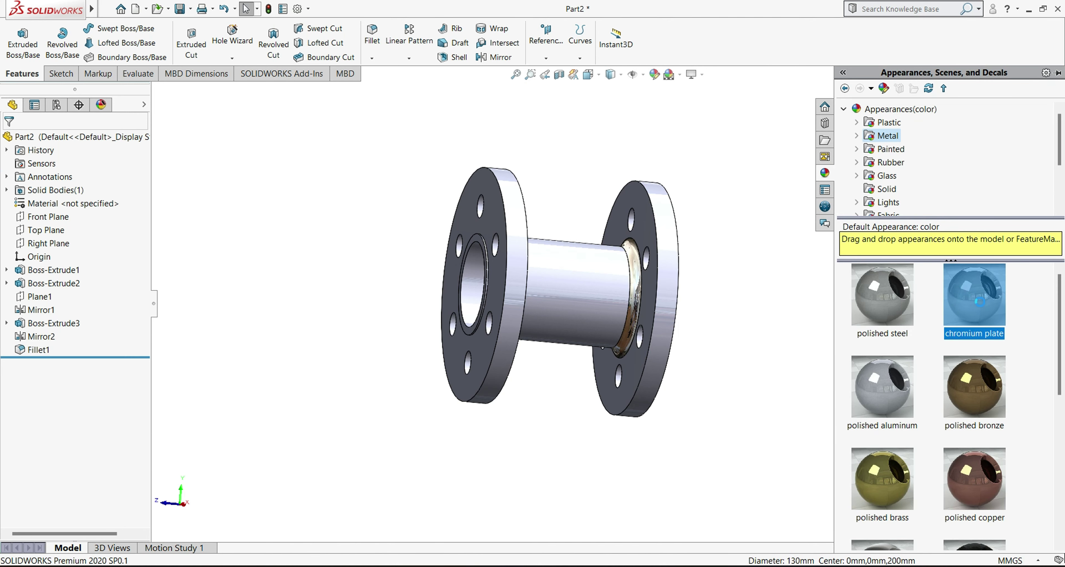
{"action": "scroll", "coordinate": [671, 287], "scroll_direction": "down", "scroll_amount": 4}
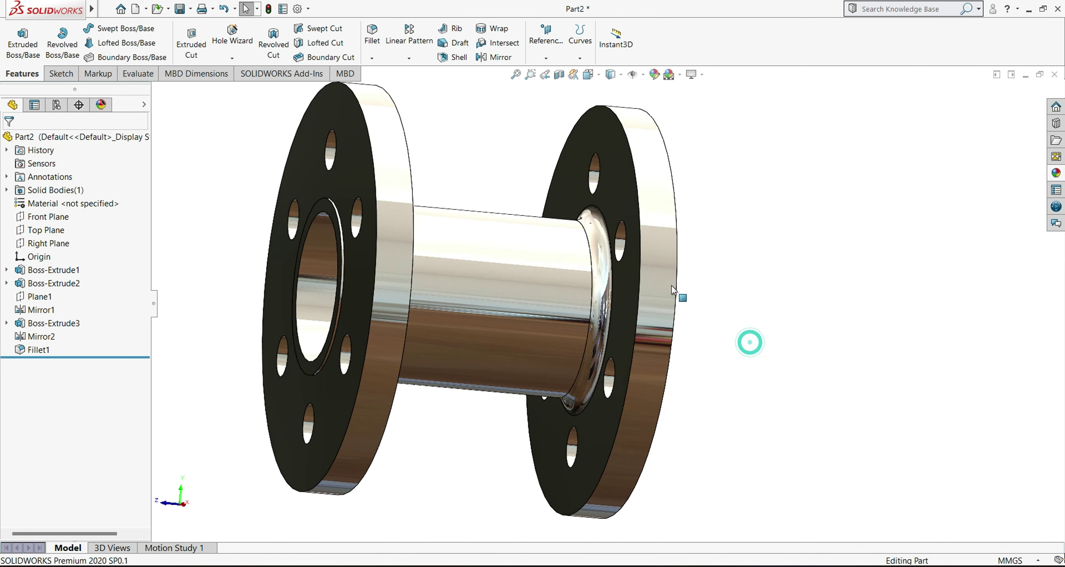
{"action": "left_click", "coordinate": [695, 75]}
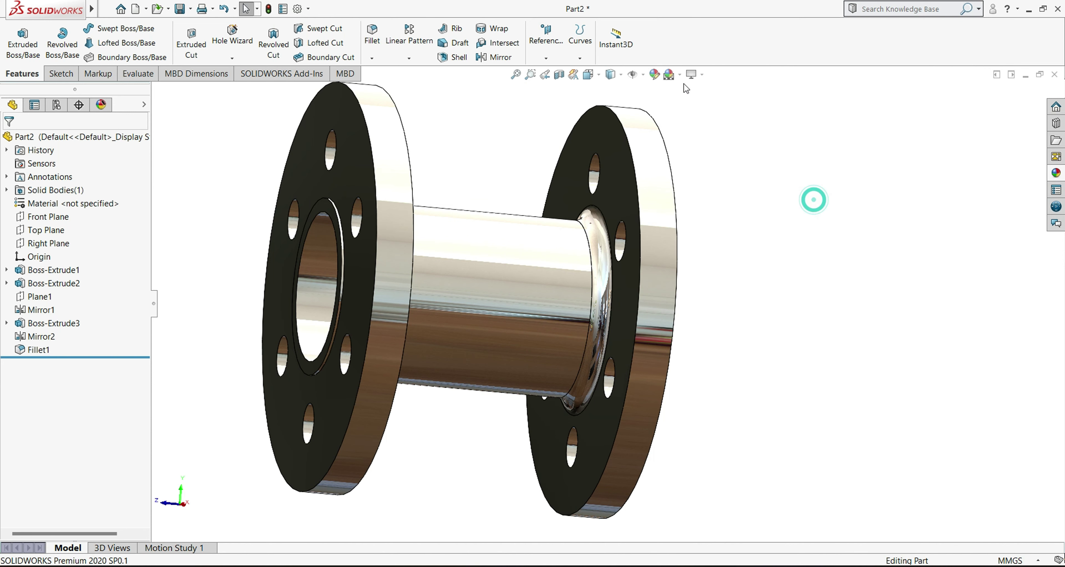
{"action": "left_click", "coordinate": [680, 74]}
{"action": "left_click", "coordinate": [794, 262]}
{"action": "scroll", "coordinate": [727, 357], "scroll_direction": "up", "scroll_amount": 3}
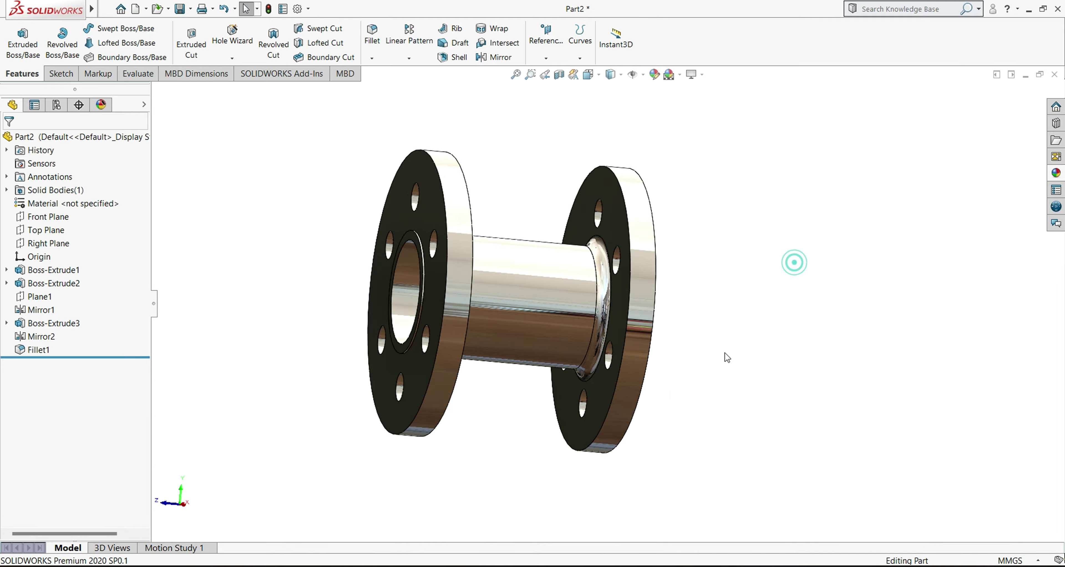
{"action": "middle_click_drag", "start_coordinate": [727, 357], "coordinate": [420, 225]}
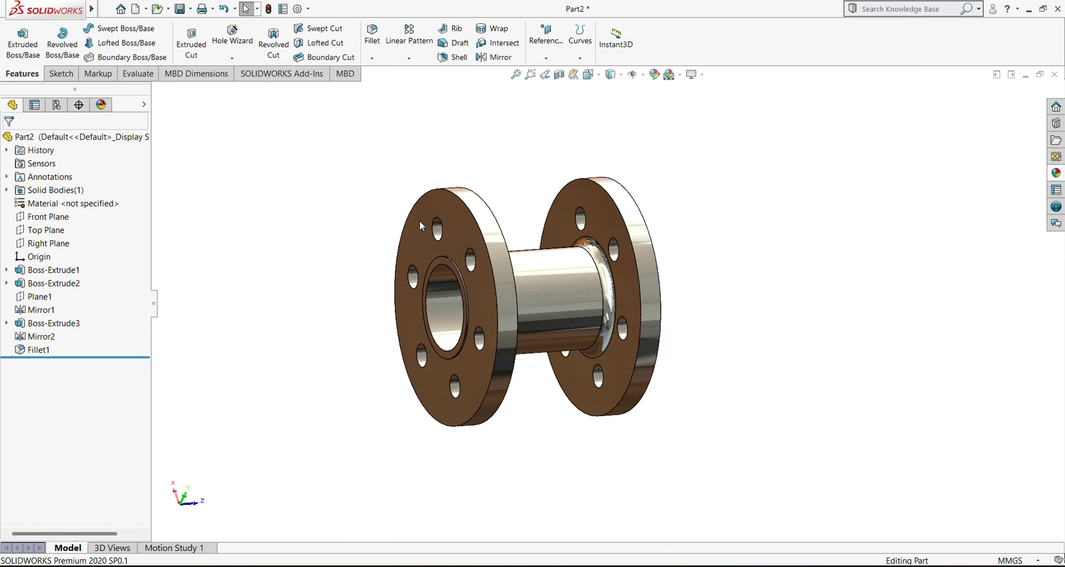